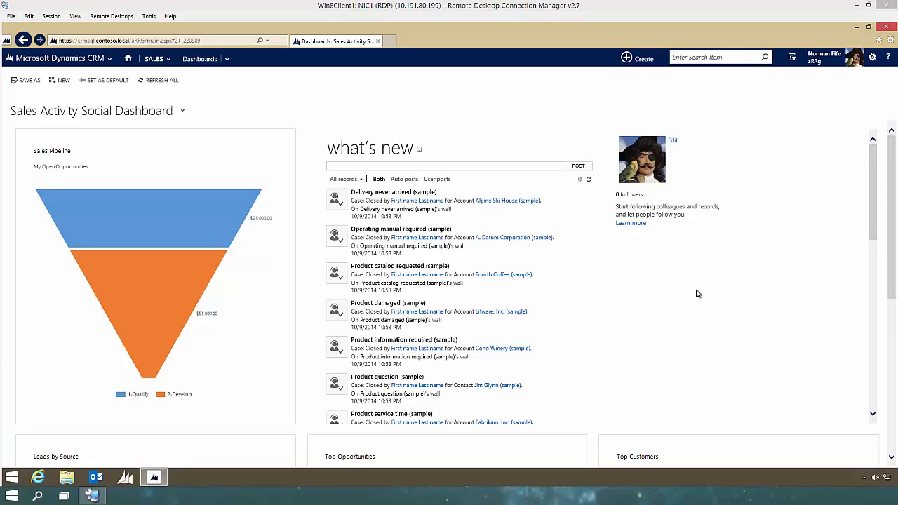
Open the default solution for system customization from the Customizations area of Settings.
{"action": "left_click", "coordinate": [70, 59]}
{"action": "left_click", "coordinate": [313, 105]}
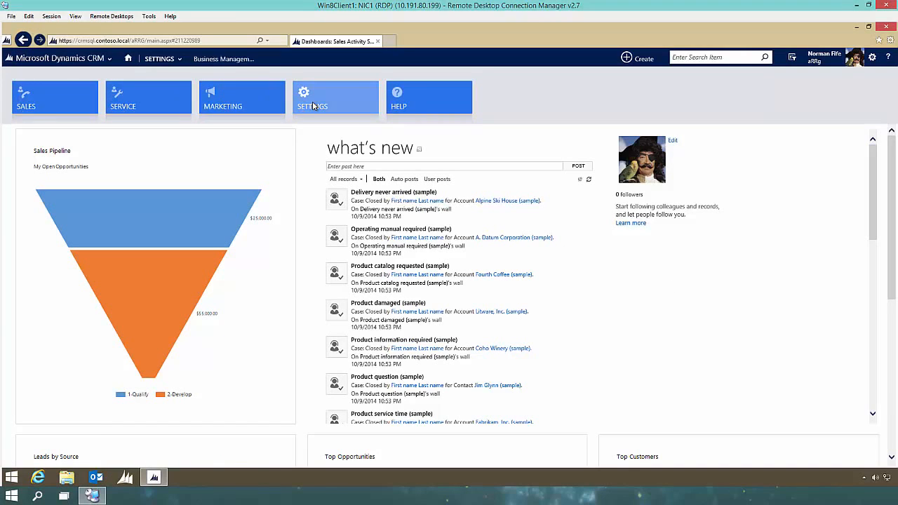
{"action": "left_click", "coordinate": [162, 61]}
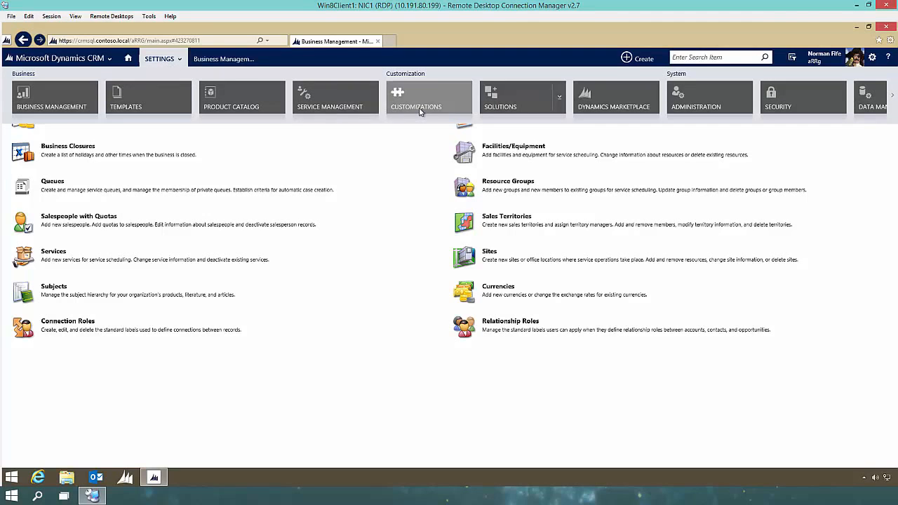
{"action": "left_click", "coordinate": [420, 108]}
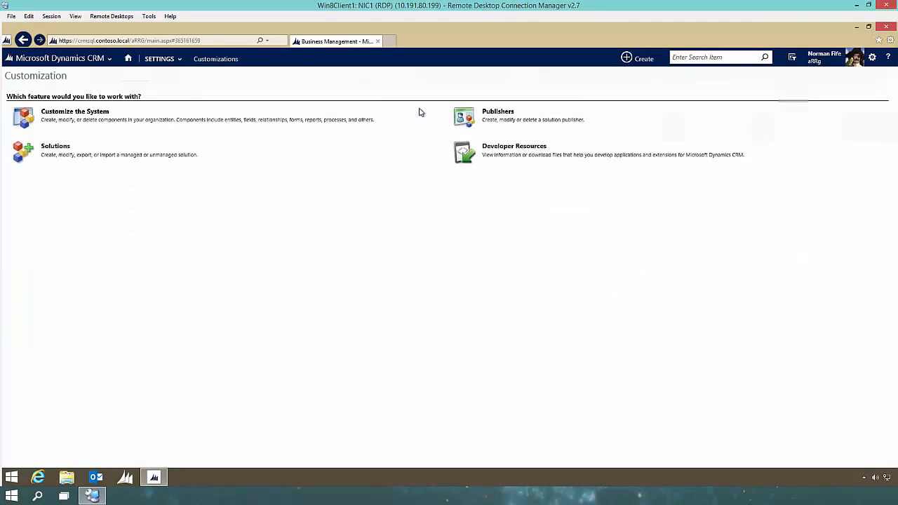
{"action": "left_click", "coordinate": [92, 115]}
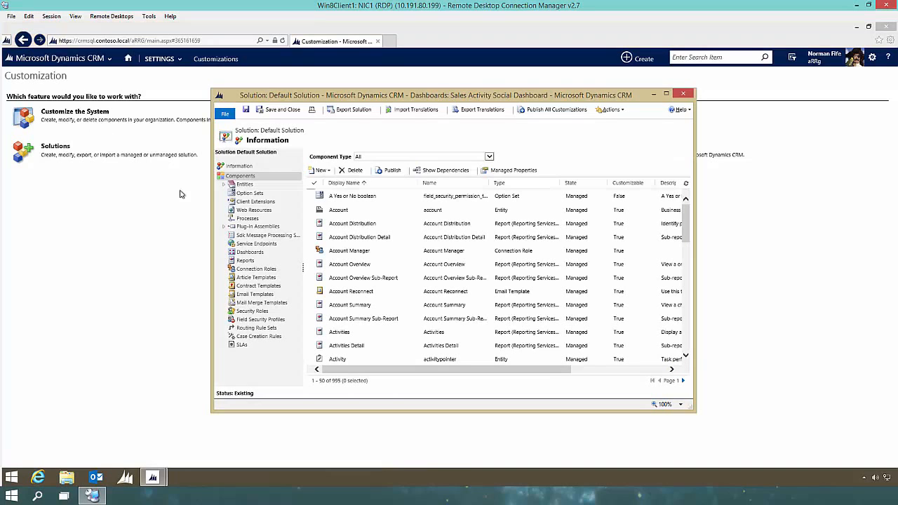
Display the list of fields for the Opportunity entity in the default solution.
{"action": "left_click", "coordinate": [224, 184]}
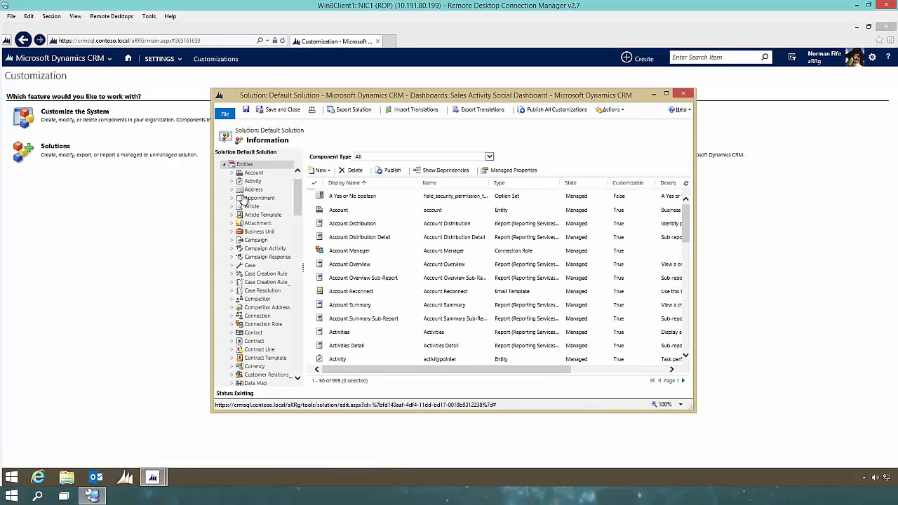
{"action": "scroll", "coordinate": [239, 197], "scroll_direction": "down", "scroll_amount": 10}
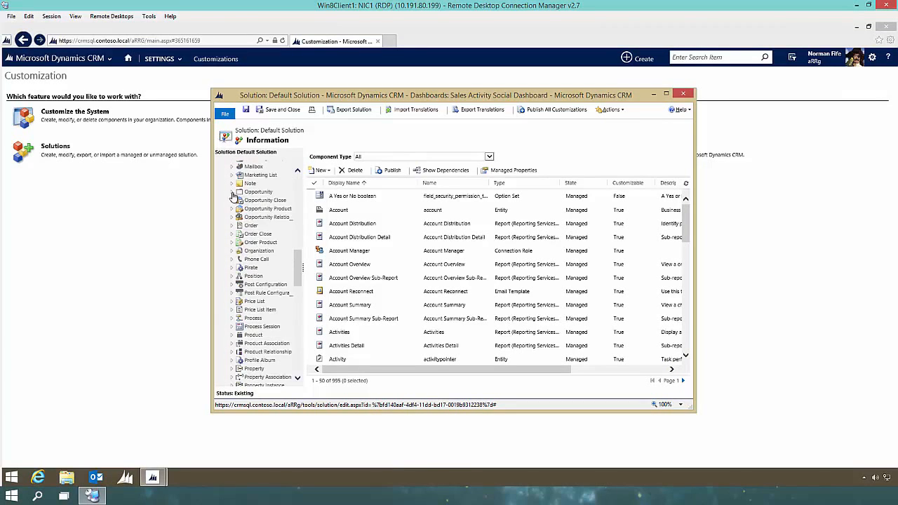
{"action": "left_click", "coordinate": [232, 196]}
{"action": "left_click", "coordinate": [259, 238]}
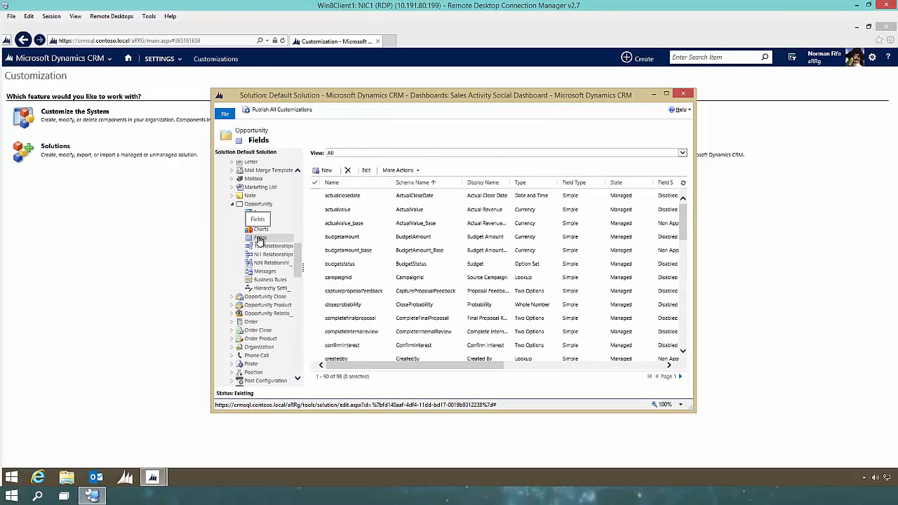
Create a new Opportunity field with the display name "Weighted Revenue".
{"action": "left_click", "coordinate": [324, 170]}
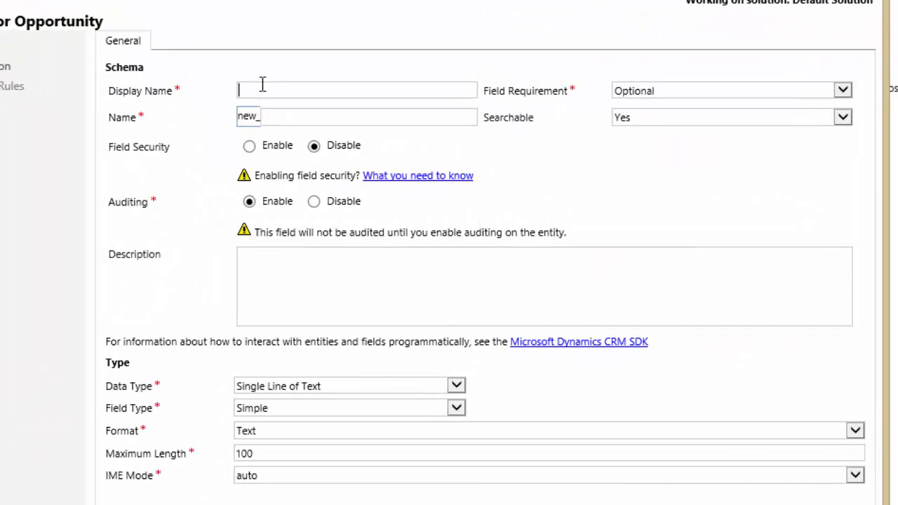
{"action": "type", "text": "Weighted Revenue"}
{"action": "key", "text": "Tab"}
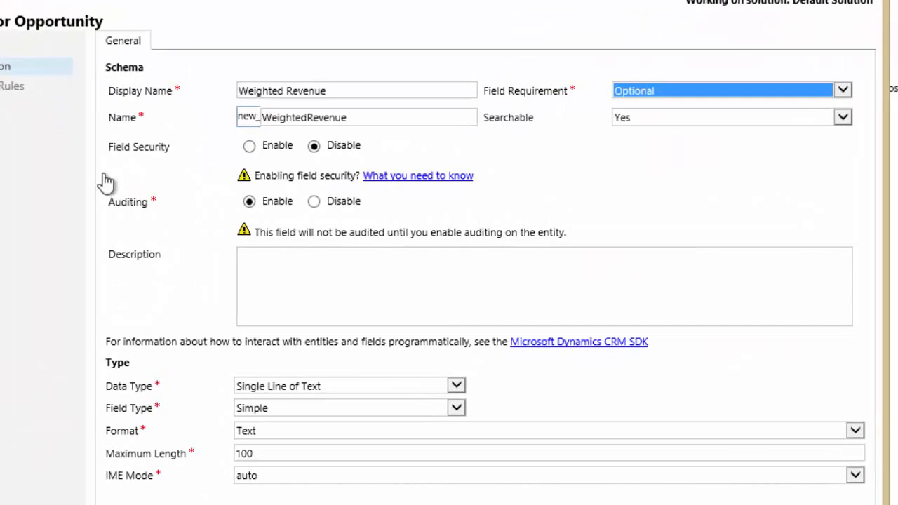
Set the new field's data type to Currency and its field type to Calculated.
{"action": "left_click", "coordinate": [275, 391]}
{"action": "left_click", "coordinate": [261, 486]}
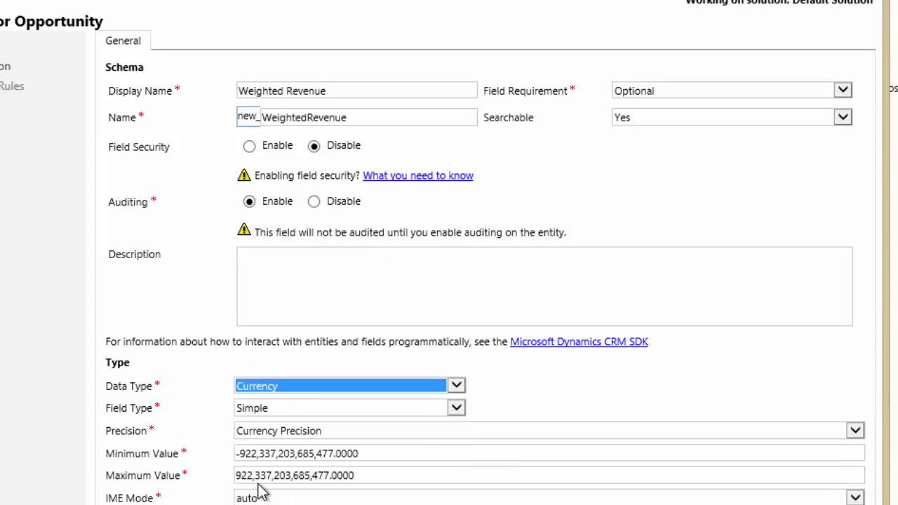
{"action": "left_click", "coordinate": [254, 410]}
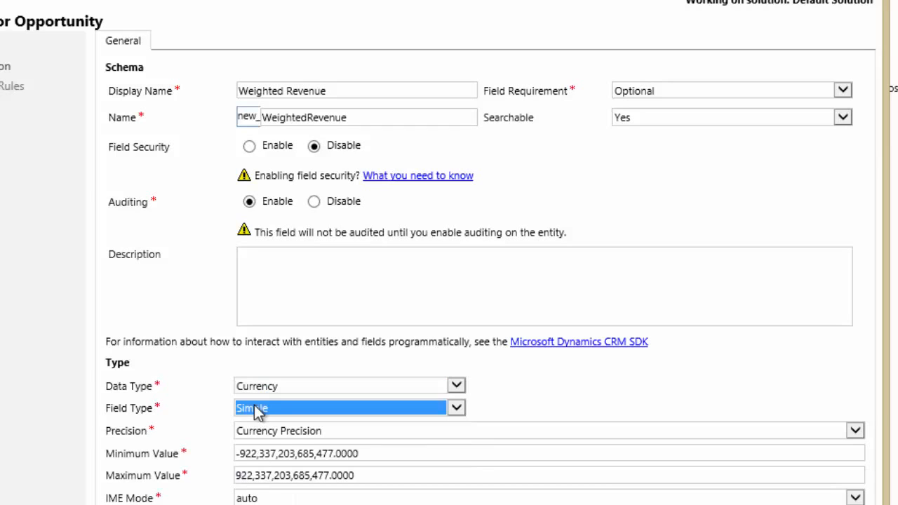
{"action": "left_click", "coordinate": [256, 411]}
{"action": "left_click", "coordinate": [261, 425]}
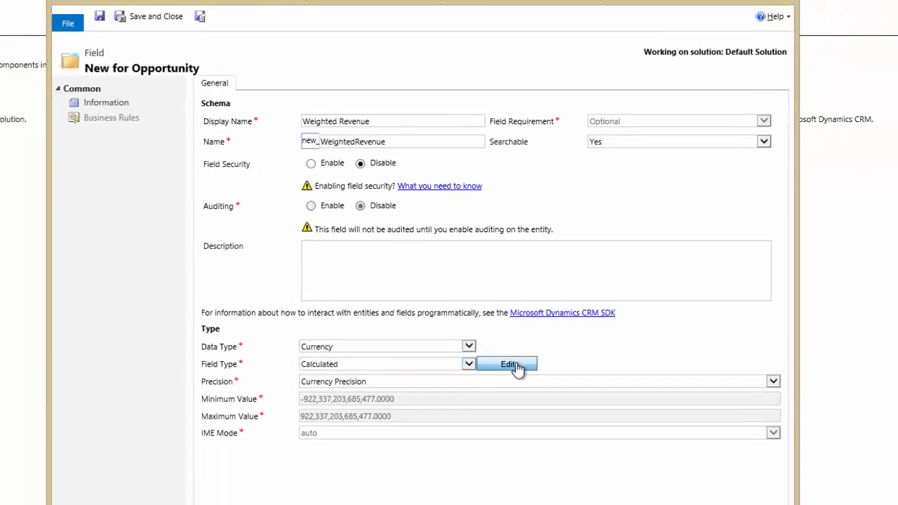
Open the Weighted Revenue calculation and add the condition that Status equals "Open".
{"action": "left_click", "coordinate": [519, 414]}
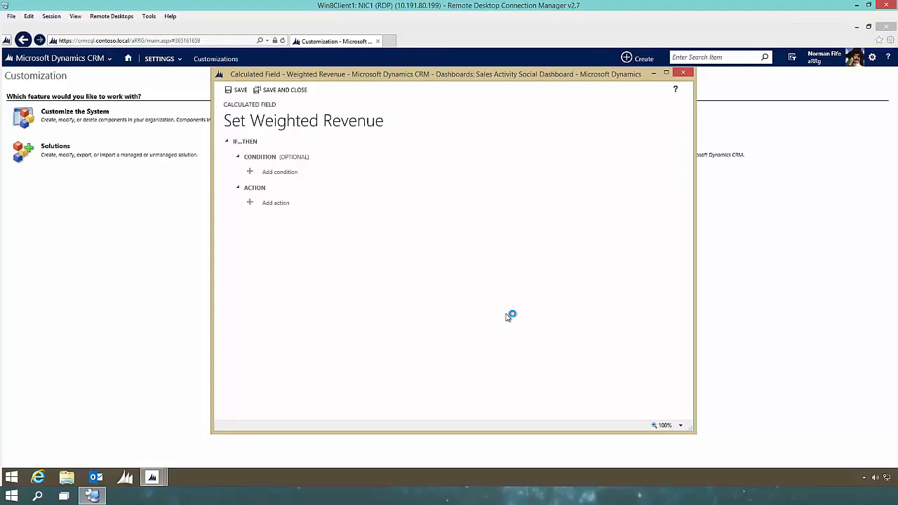
{"action": "left_click", "coordinate": [250, 173]}
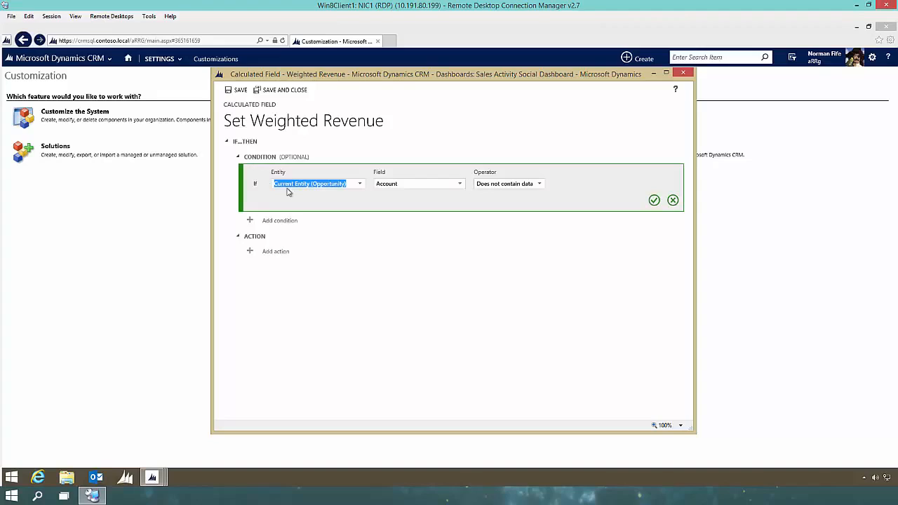
{"action": "left_click", "coordinate": [398, 184]}
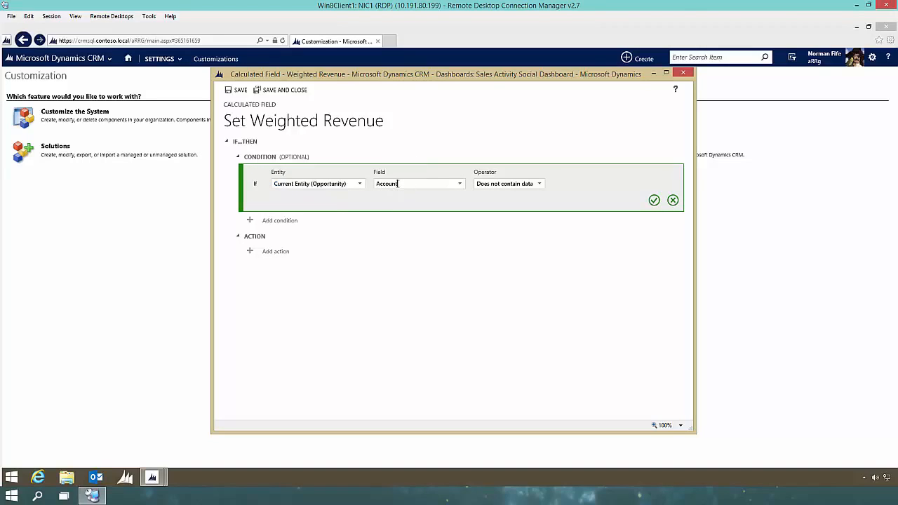
{"action": "double_click", "coordinate": [397, 183]}
{"action": "key", "text": "BackSpace"}
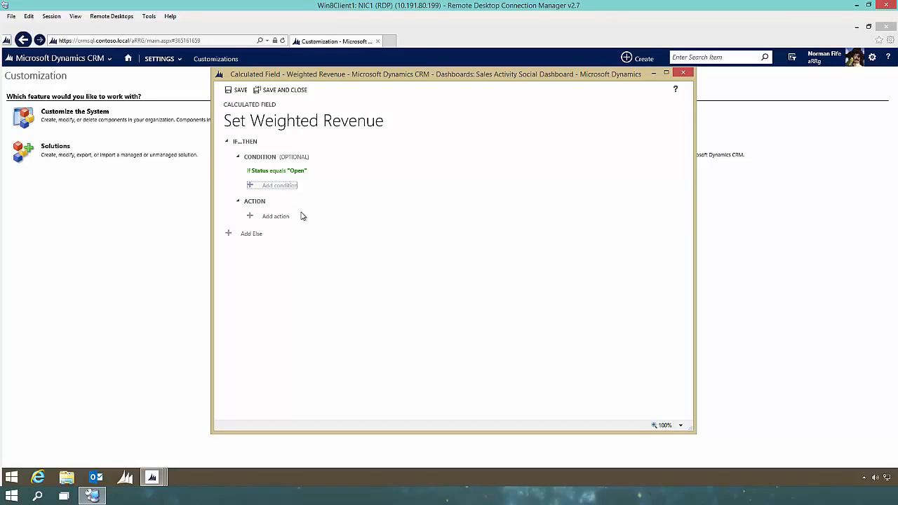
Add an action setting Weighted Revenue to estimatedvalue * closeprobability, and save and close the calculated field.
{"action": "left_click", "coordinate": [250, 216]}
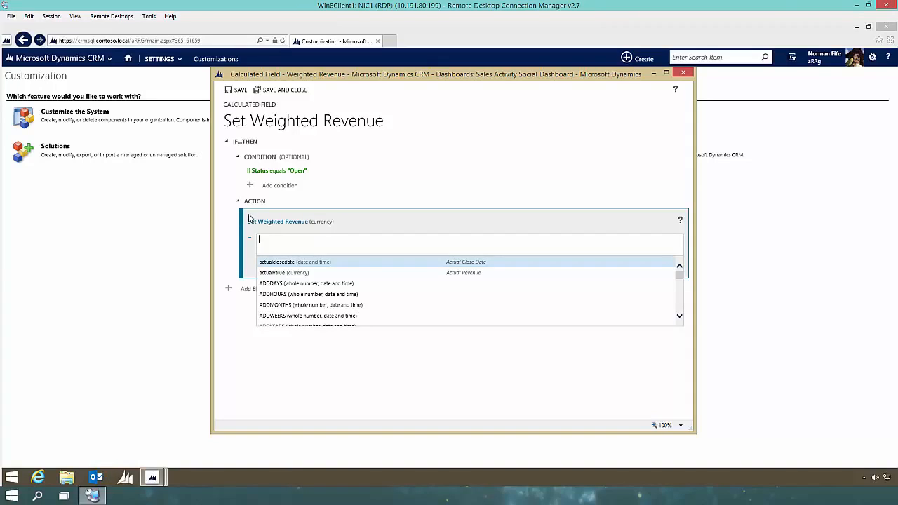
{"action": "type", "text": "est"}
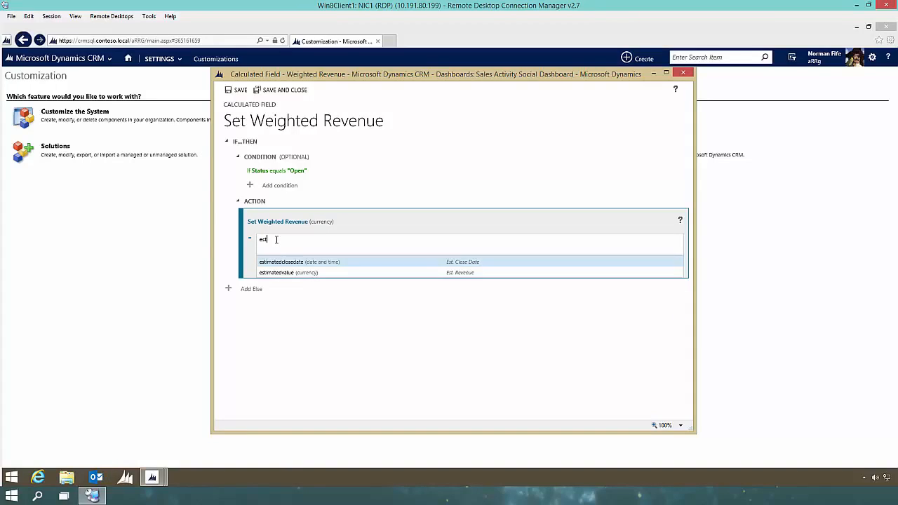
{"action": "left_click", "coordinate": [284, 273]}
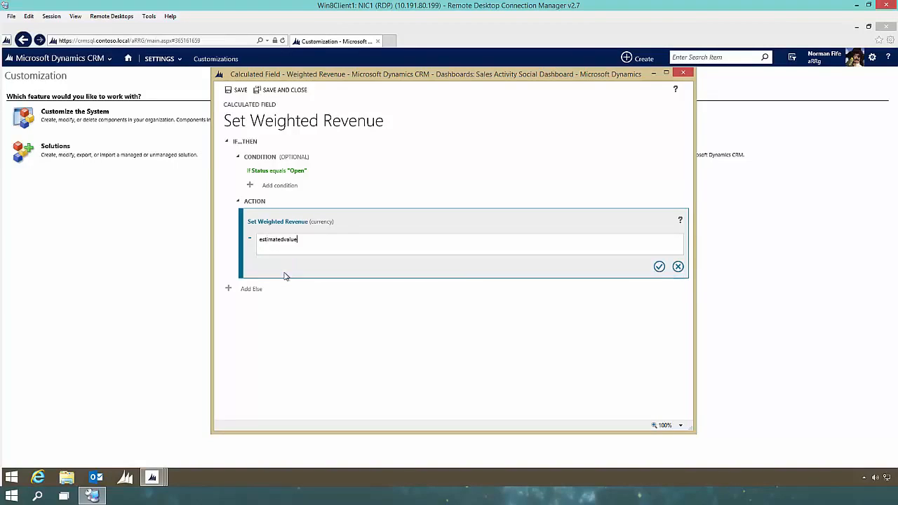
{"action": "left_click", "coordinate": [303, 243]}
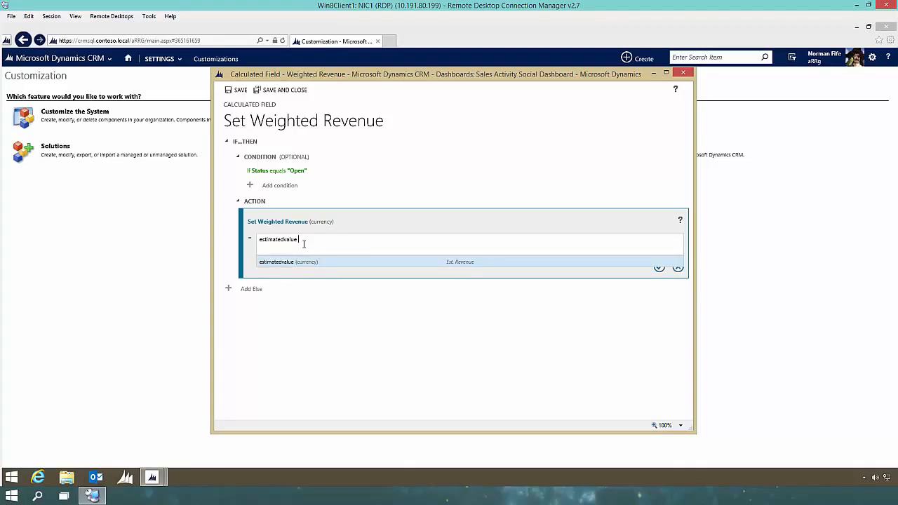
{"action": "type", "text": "* prob"}
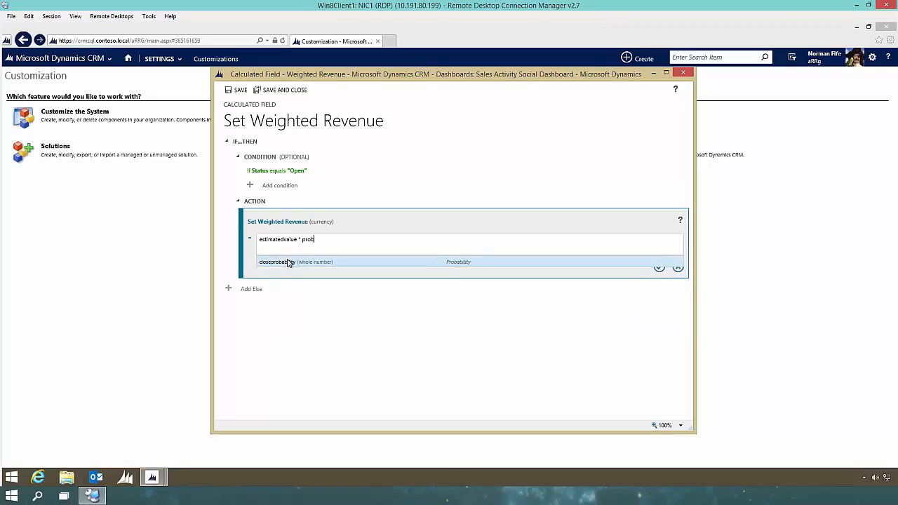
{"action": "left_click", "coordinate": [288, 262]}
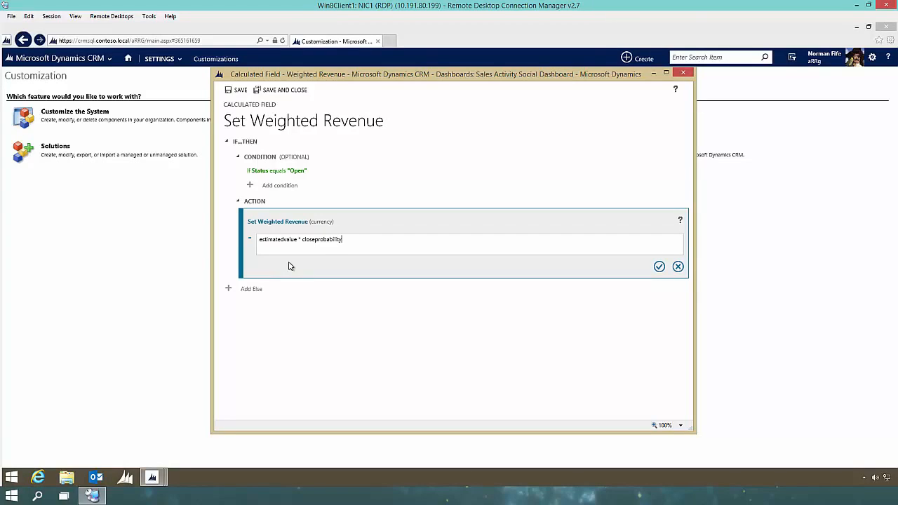
{"action": "left_click", "coordinate": [659, 267]}
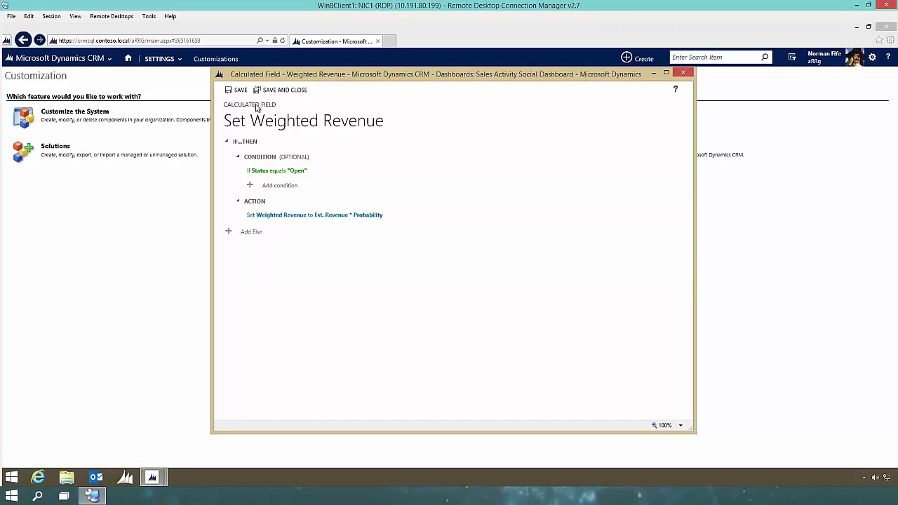
{"action": "left_click", "coordinate": [294, 91]}
{"action": "left_click", "coordinate": [294, 91]}
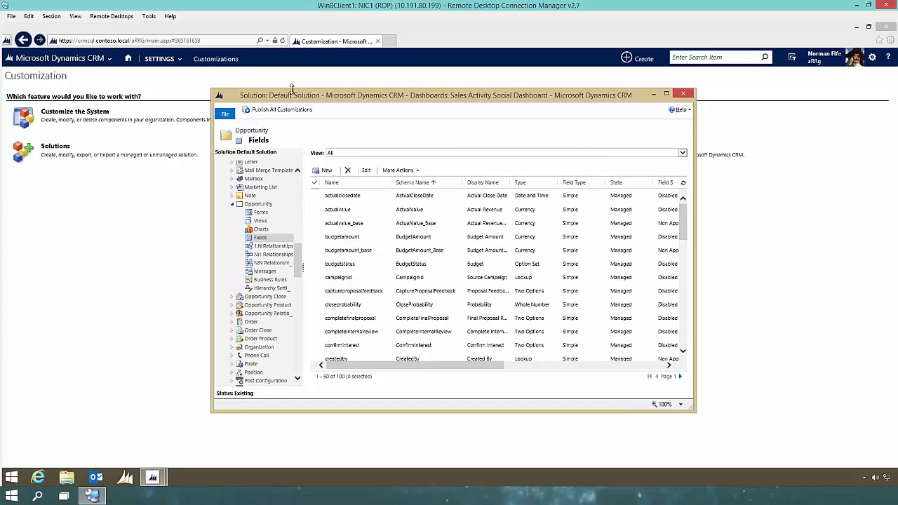
Open the main Opportunity form for editing and insert a two-column tab below the Summary tab.
{"action": "left_click", "coordinate": [258, 212]}
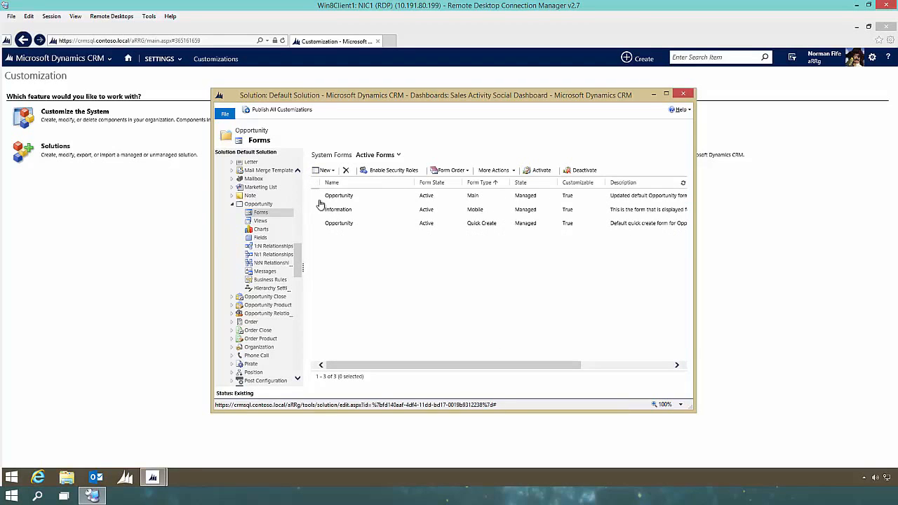
{"action": "left_click", "coordinate": [337, 196]}
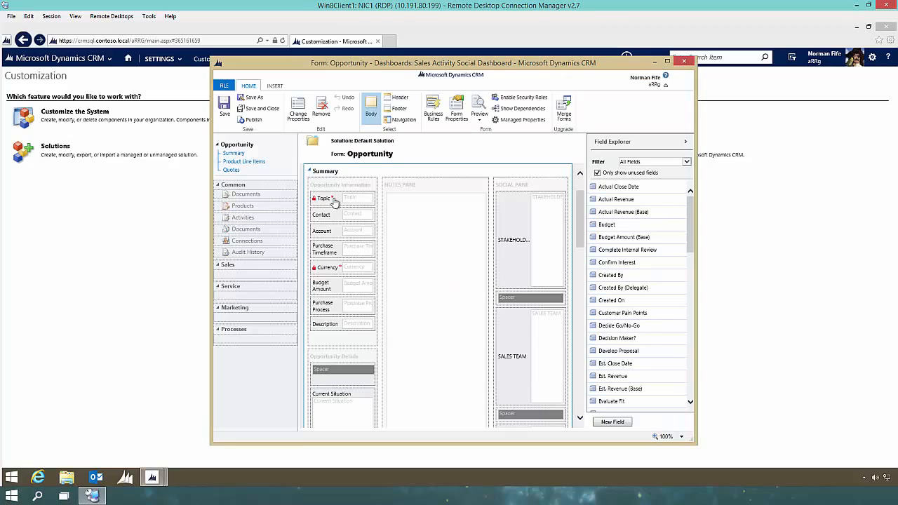
{"action": "left_click", "coordinate": [274, 85]}
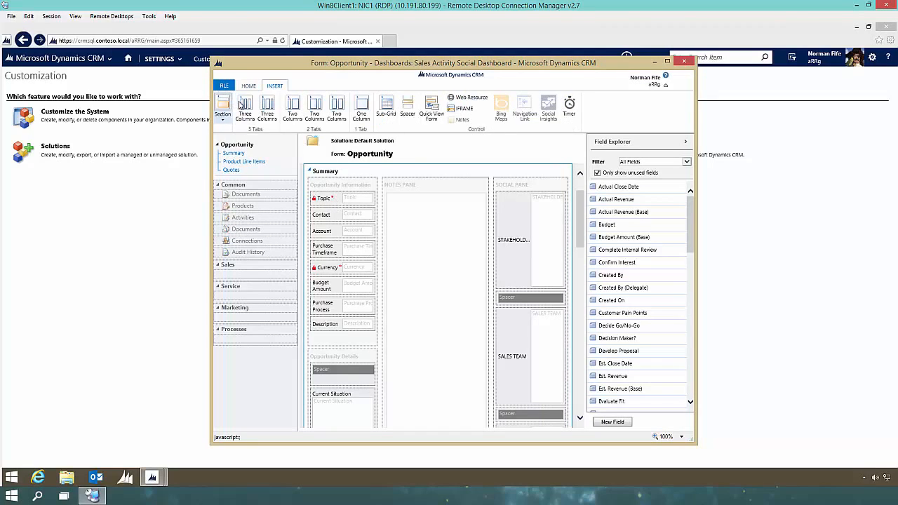
{"action": "left_click", "coordinate": [266, 103]}
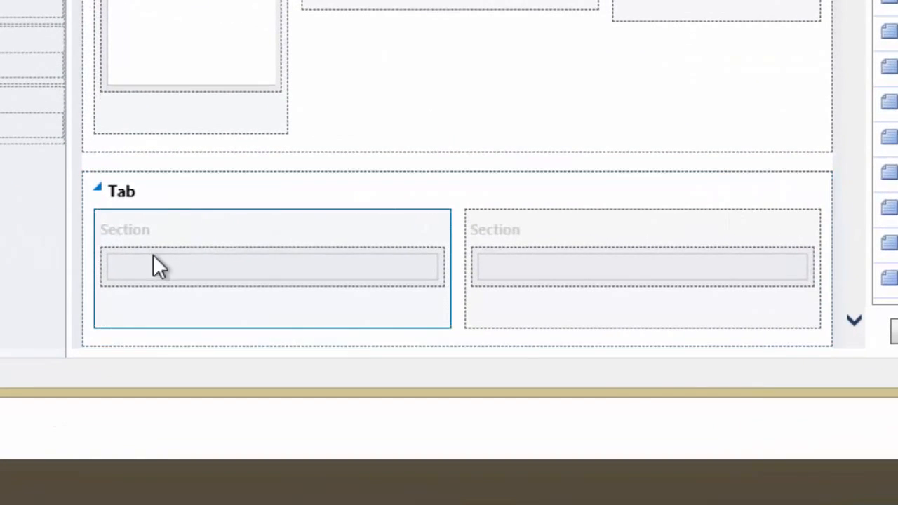
Place Est. Revenue in the new tab's first section, Probability in the second, and Weighted Revenue below Est. Revenue.
{"action": "left_click_drag", "start_coordinate": [889, 207], "coordinate": [468, 226]}
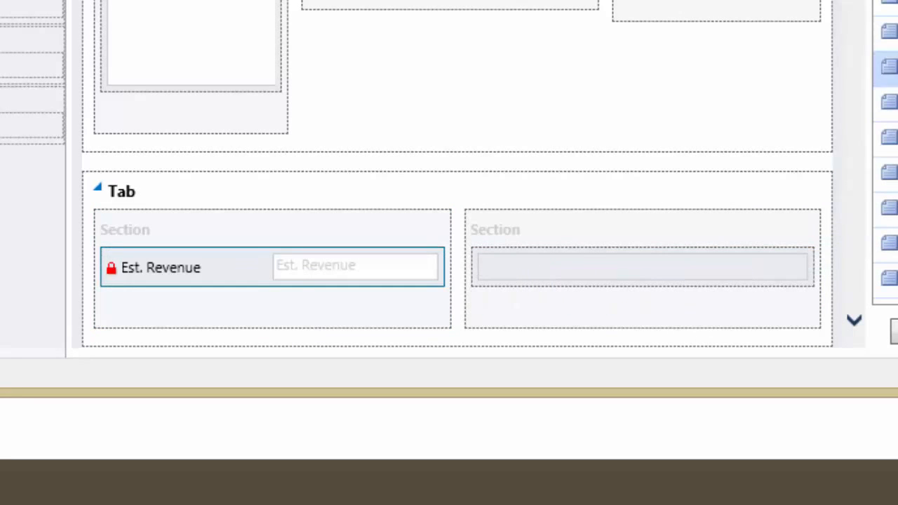
{"action": "left_click_drag", "start_coordinate": [889, 125], "coordinate": [647, 247]}
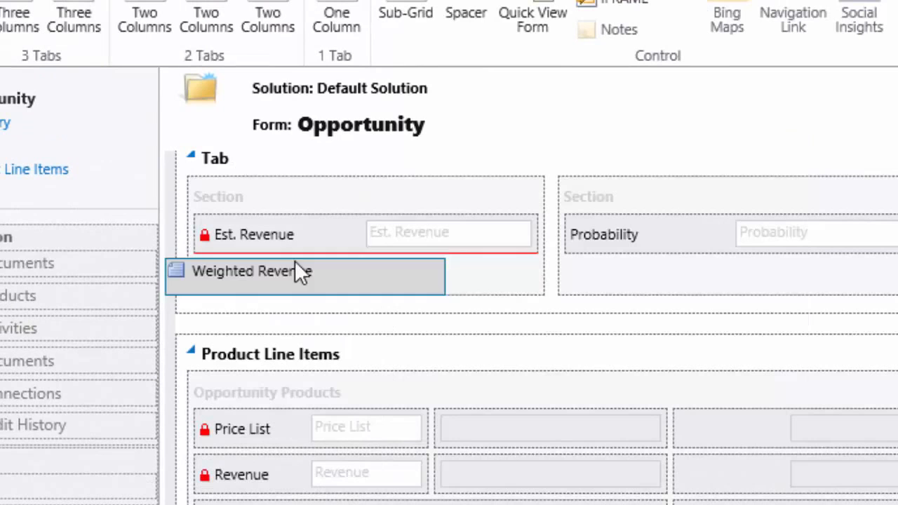
{"action": "left_click_drag", "start_coordinate": [296, 261], "coordinate": [304, 257]}
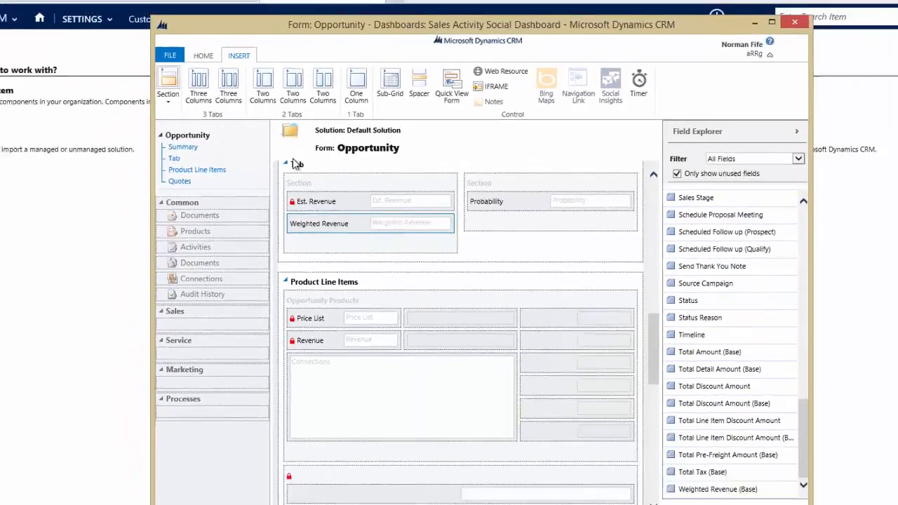
Publish the Opportunity form changes, and close the customization windows to return to the home dashboard.
{"action": "left_click", "coordinate": [203, 56]}
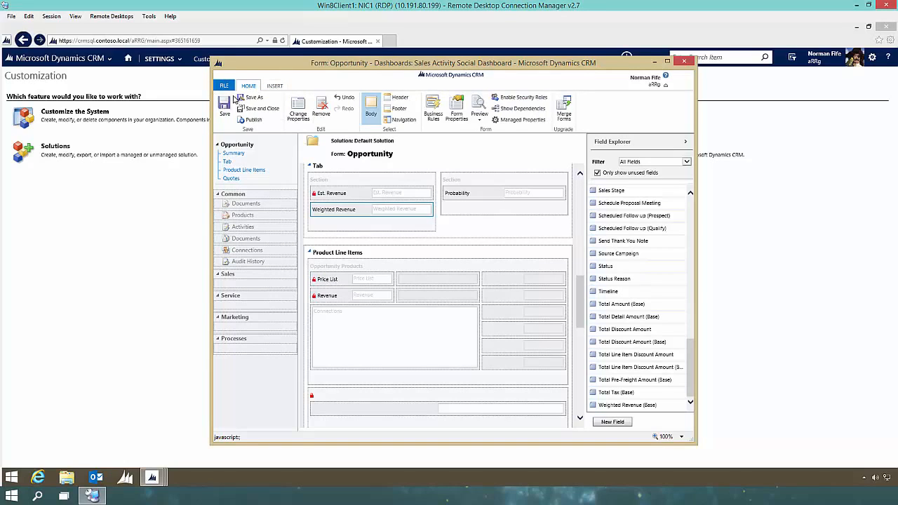
{"action": "left_click", "coordinate": [252, 121]}
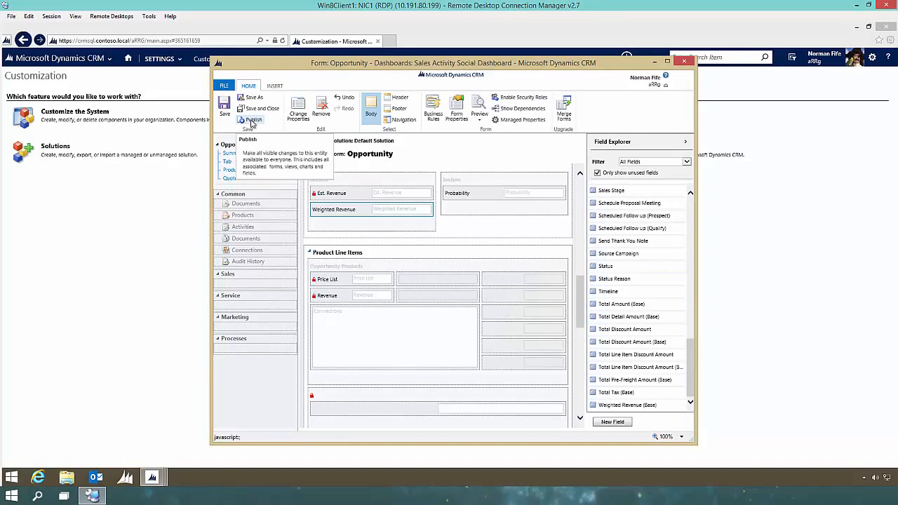
{"action": "left_click", "coordinate": [683, 62]}
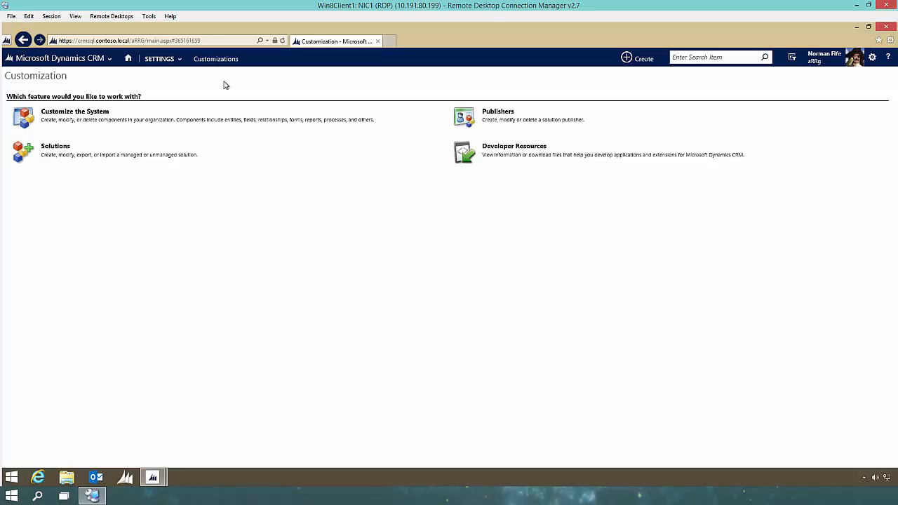
{"action": "left_click", "coordinate": [127, 58]}
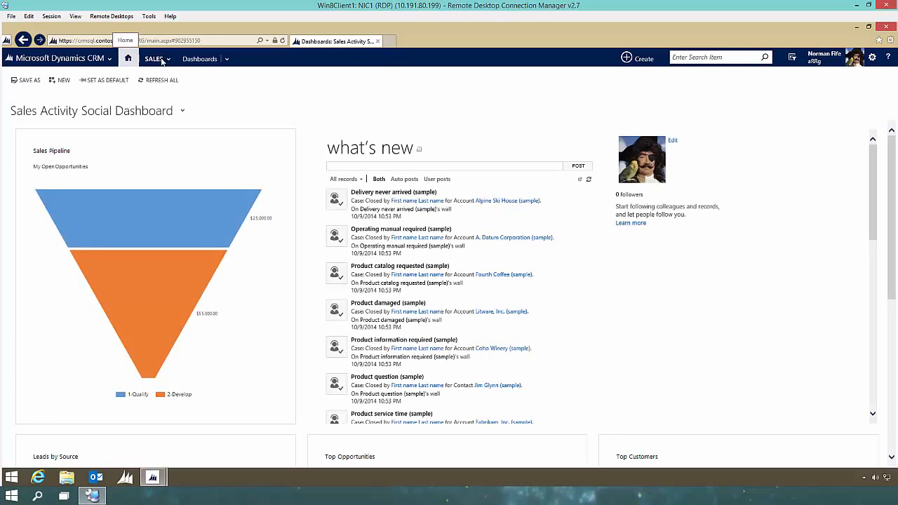
Open the sample opportunity about restocking Product SKU AX305 and go to its new revenue tab.
{"action": "left_click", "coordinate": [154, 58]}
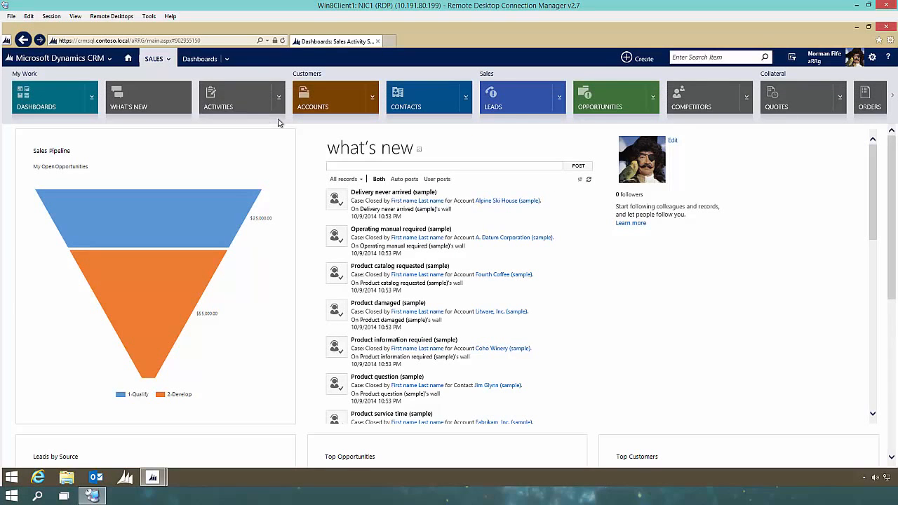
{"action": "left_click", "coordinate": [617, 109]}
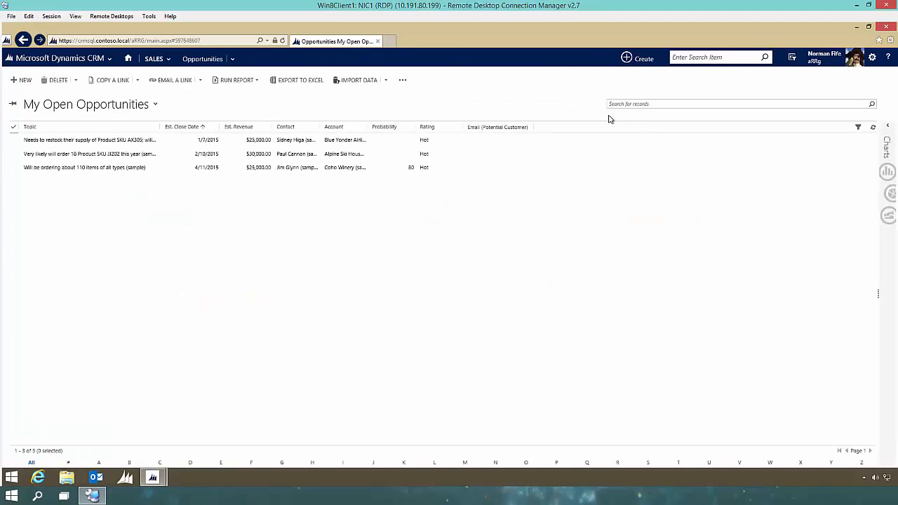
{"action": "left_click", "coordinate": [141, 141]}
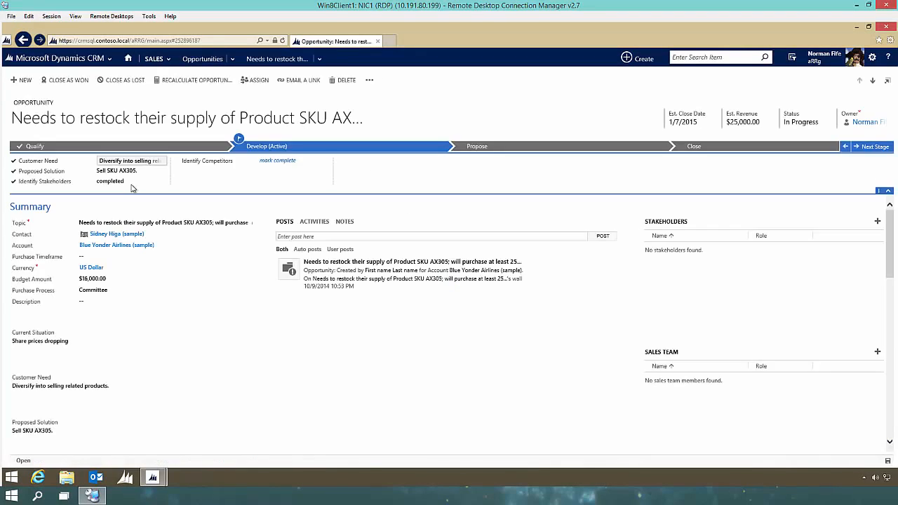
{"action": "scroll", "coordinate": [168, 248], "scroll_direction": "down", "scroll_amount": 1}
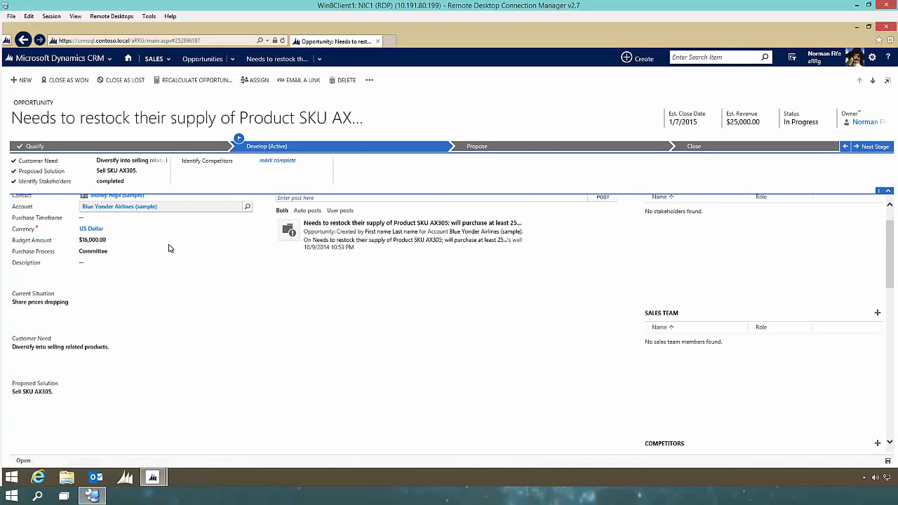
{"action": "scroll", "coordinate": [168, 248], "scroll_direction": "down", "scroll_amount": 5}
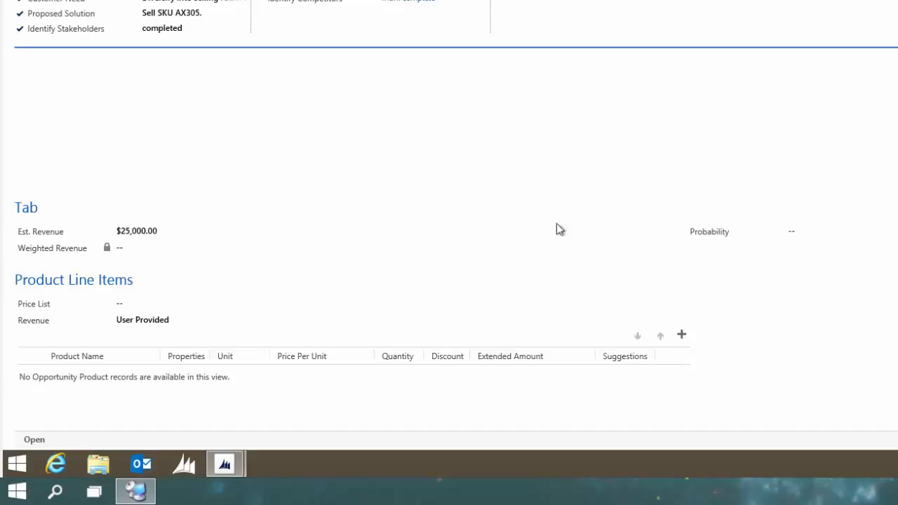
Set the opportunity's Probability to 50 and save the record to calculate its Weighted Revenue.
{"action": "left_click", "coordinate": [807, 233]}
{"action": "type", "text": "50"}
{"action": "left_click", "coordinate": [670, 247]}
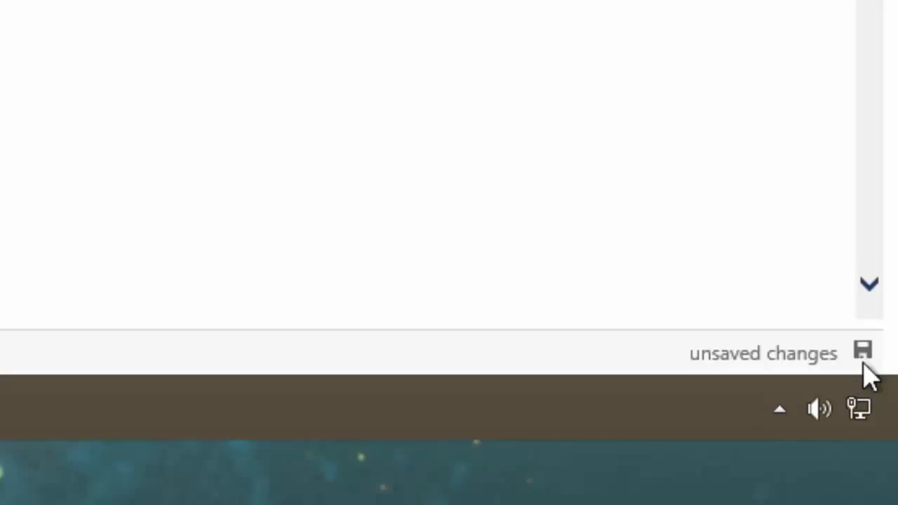
{"action": "left_click", "coordinate": [865, 372]}
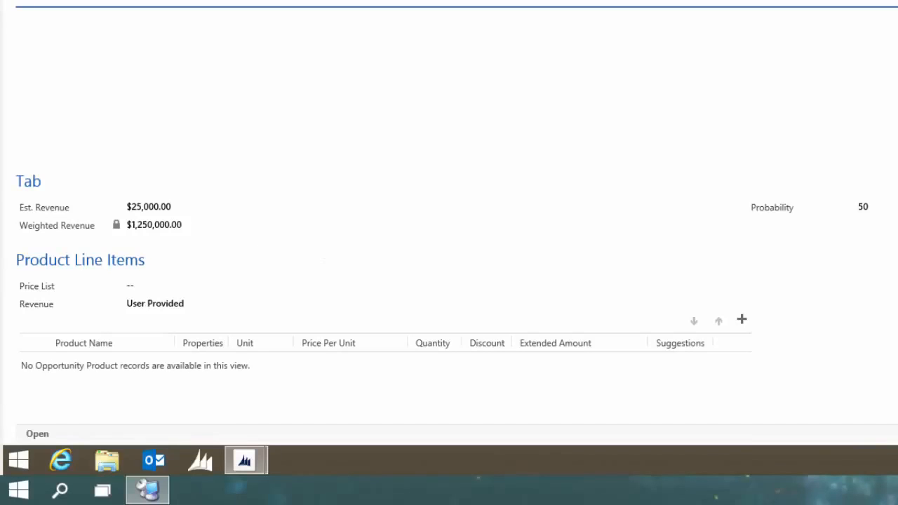
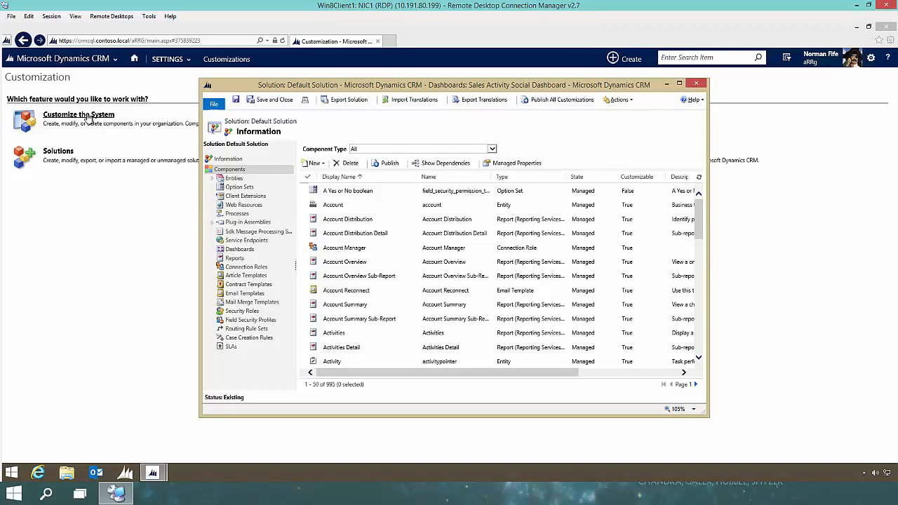
Create a Total Open Cases field on the Account entity with data type Whole Number and field type Rollup, and open its rollup definition.
{"action": "left_click", "coordinate": [212, 179]}
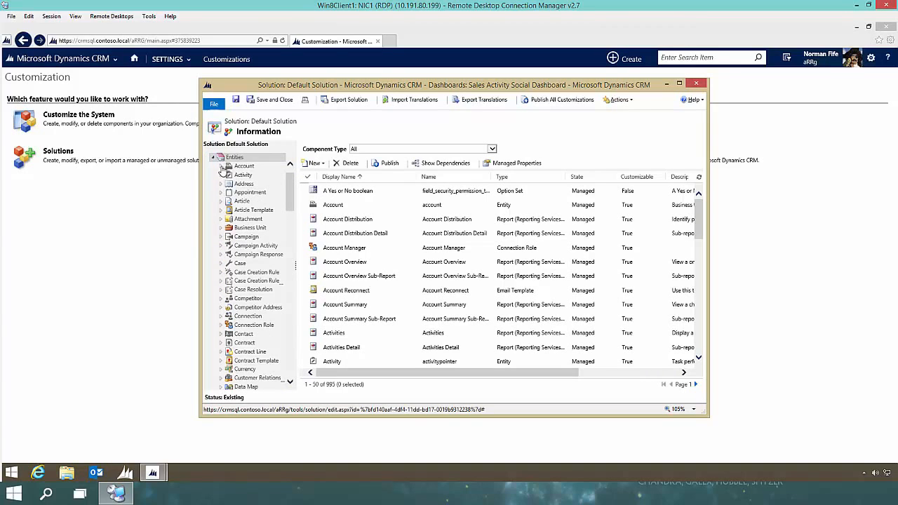
{"action": "left_click", "coordinate": [221, 166]}
{"action": "left_click", "coordinate": [238, 214]}
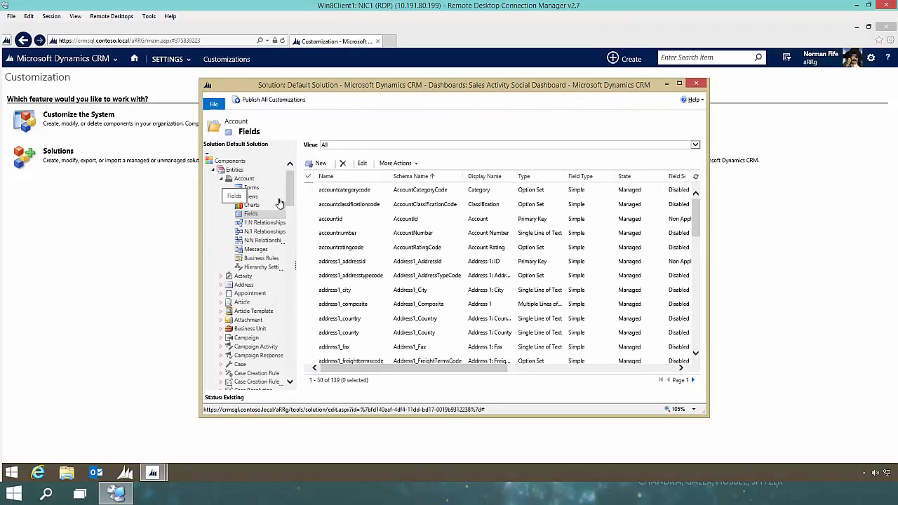
{"action": "left_click", "coordinate": [319, 163]}
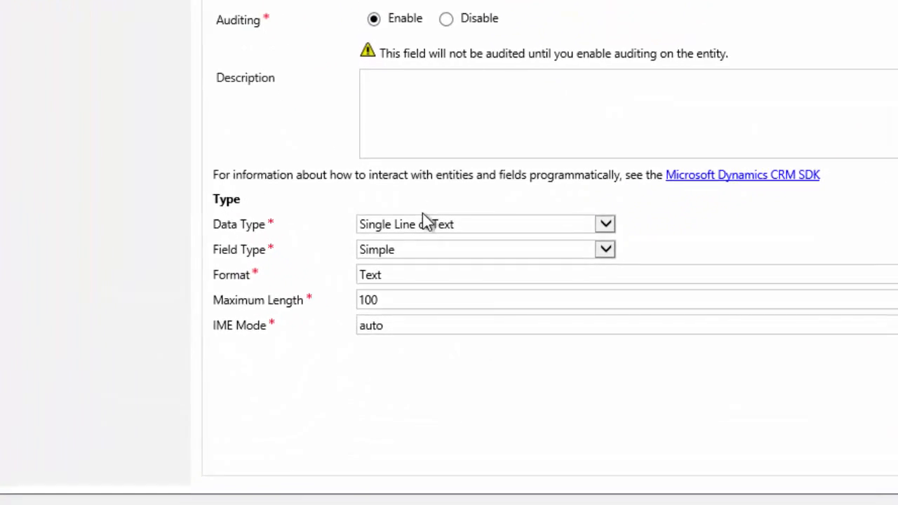
{"action": "left_click", "coordinate": [403, 301]}
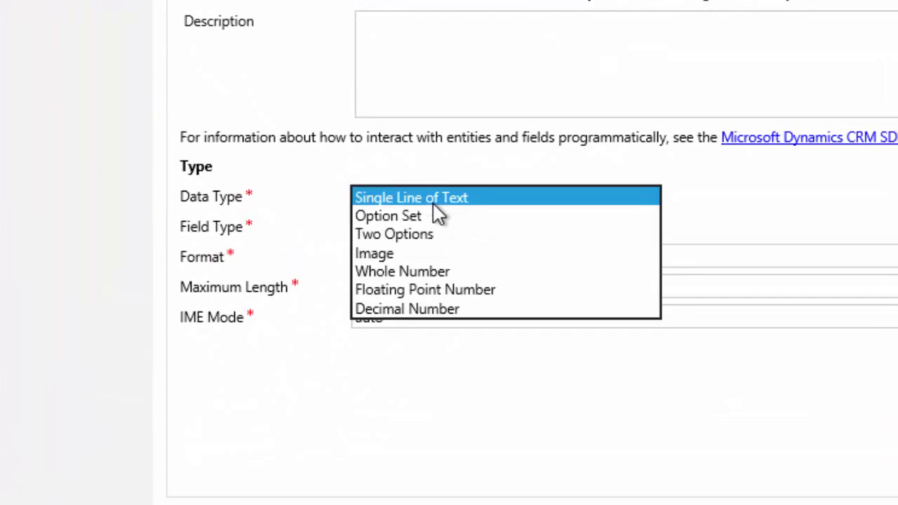
{"action": "left_click", "coordinate": [404, 272]}
{"action": "left_click", "coordinate": [401, 228]}
{"action": "left_click", "coordinate": [401, 265]}
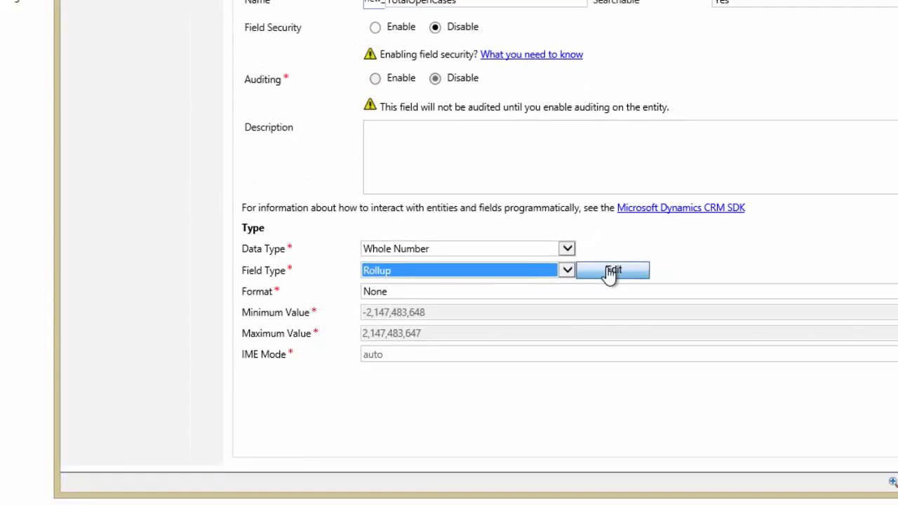
{"action": "left_click", "coordinate": [609, 271]}
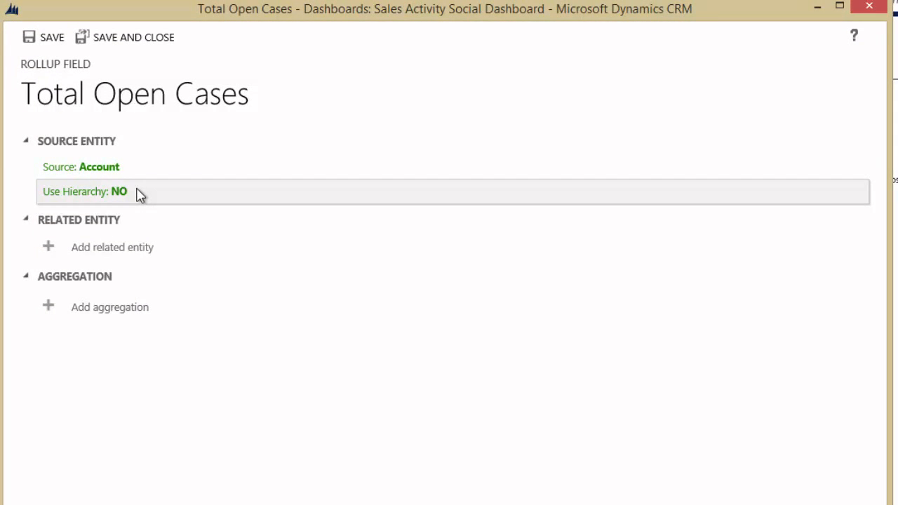
{"action": "left_click", "coordinate": [138, 195]}
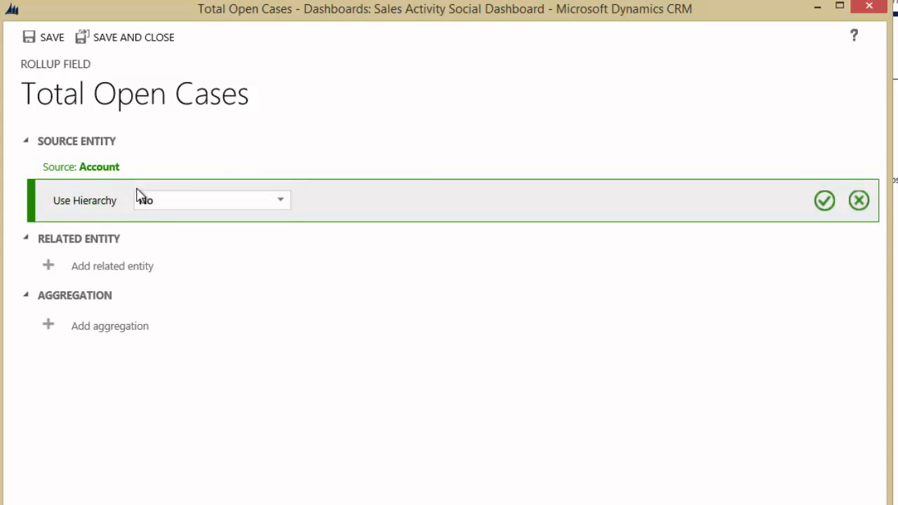
{"action": "left_click", "coordinate": [137, 197]}
{"action": "left_click", "coordinate": [236, 243]}
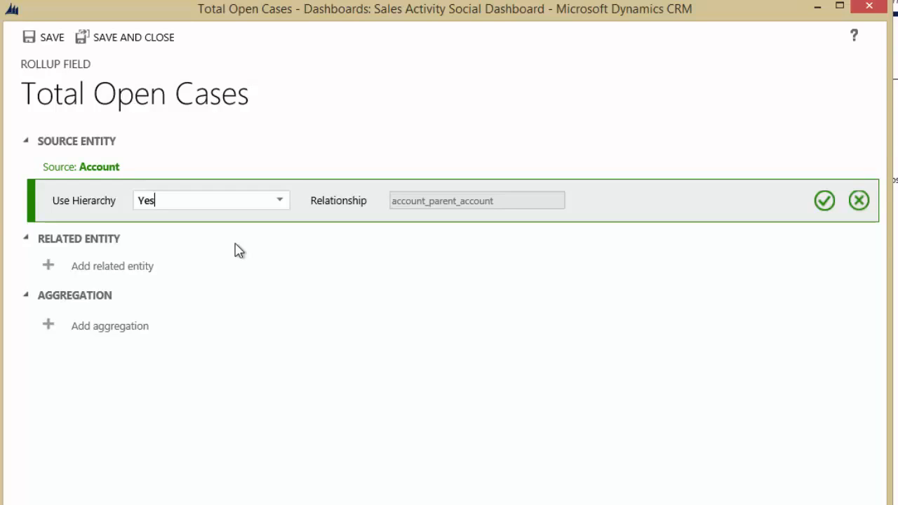
{"action": "left_click", "coordinate": [860, 202]}
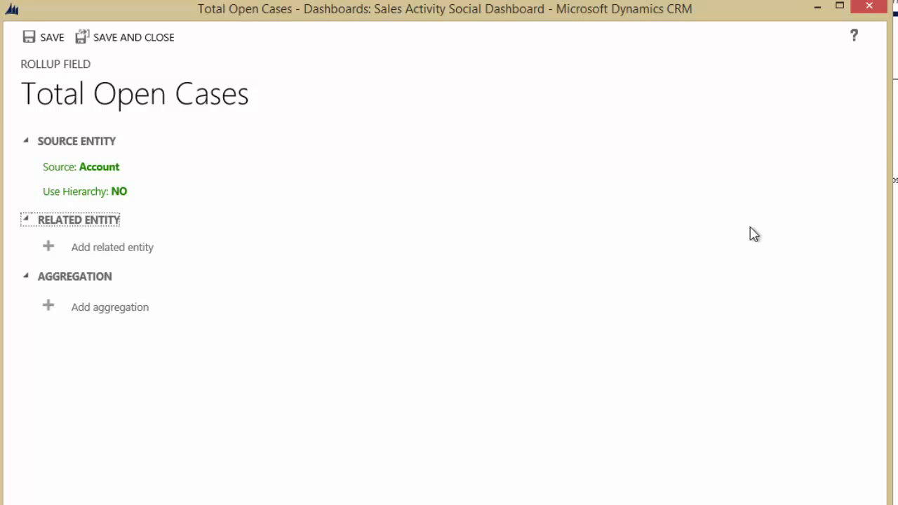
Set Cases (Customer) as the rollup's related entity and filter it with the single condition Status equals Active.
{"action": "left_click", "coordinate": [54, 254]}
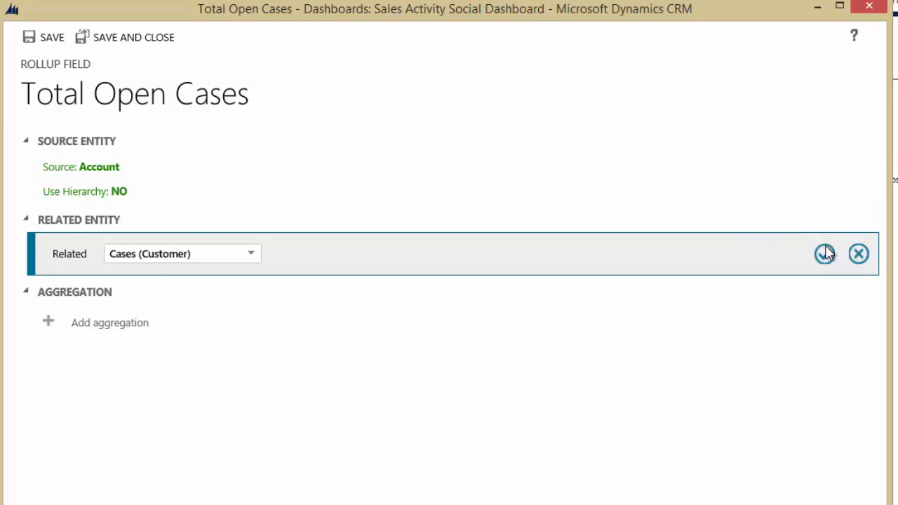
{"action": "left_click", "coordinate": [825, 253]}
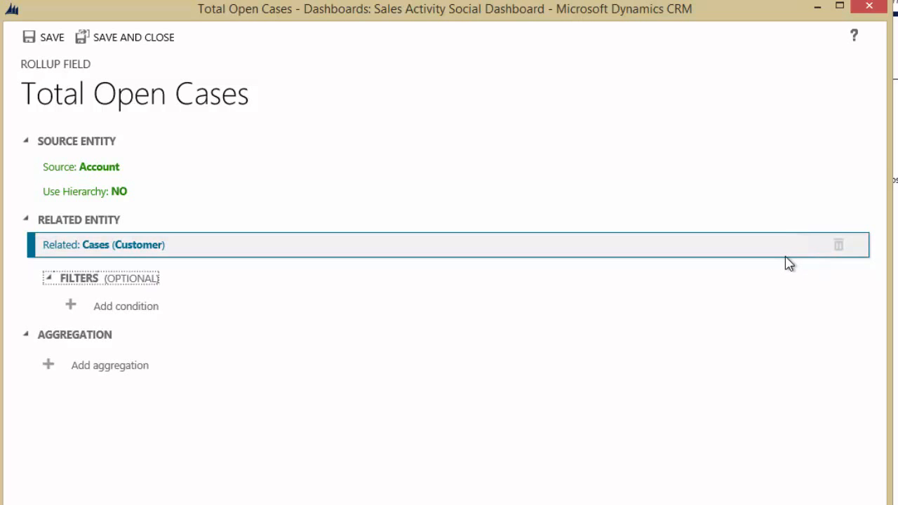
{"action": "left_click", "coordinate": [125, 306]}
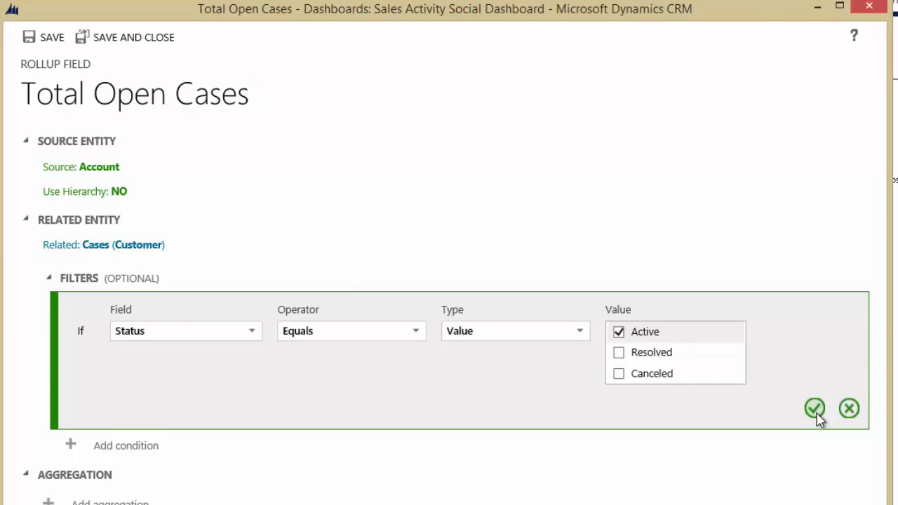
{"action": "left_click", "coordinate": [815, 410]}
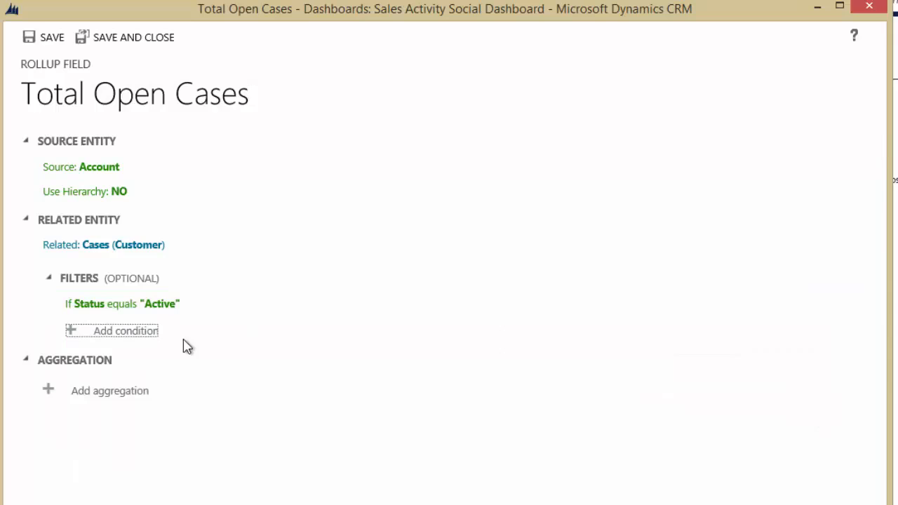
{"action": "left_click", "coordinate": [140, 331]}
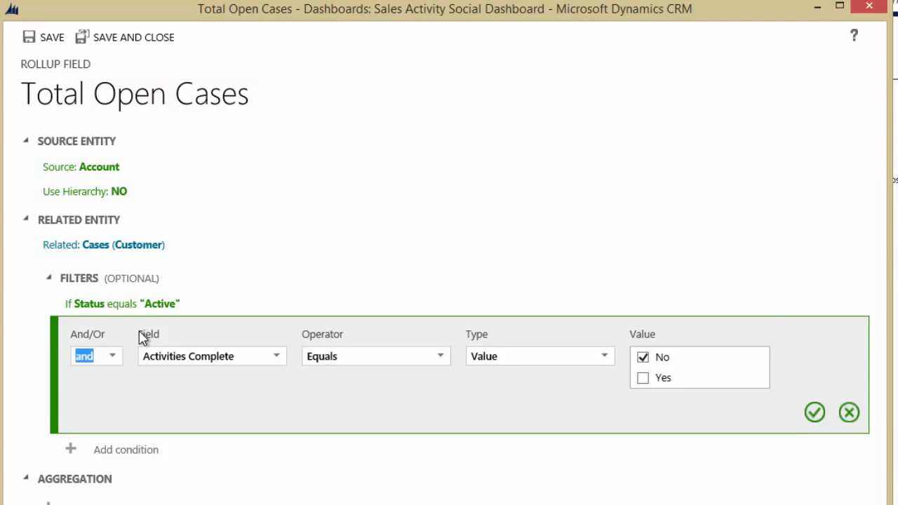
{"action": "left_click", "coordinate": [848, 413]}
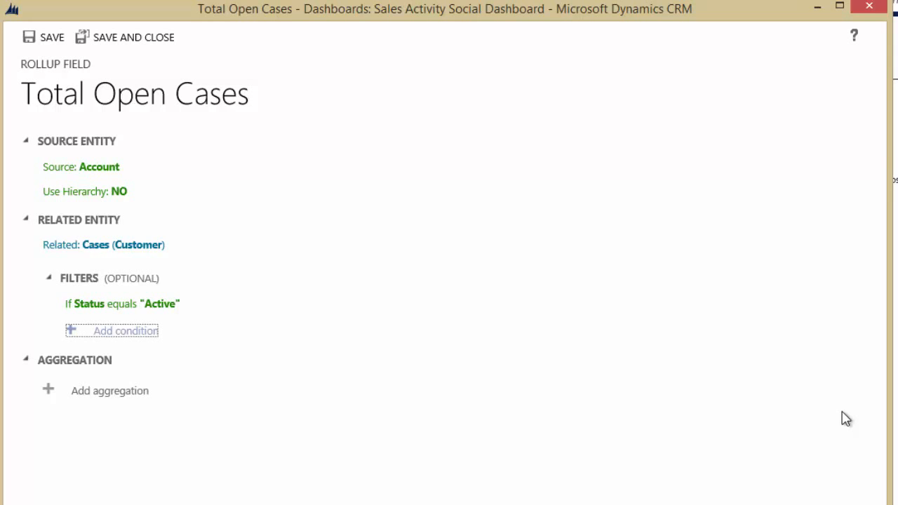
Add a COUNT of Case aggregation to the rollup, and save and close the definition.
{"action": "key", "text": "Tab"}
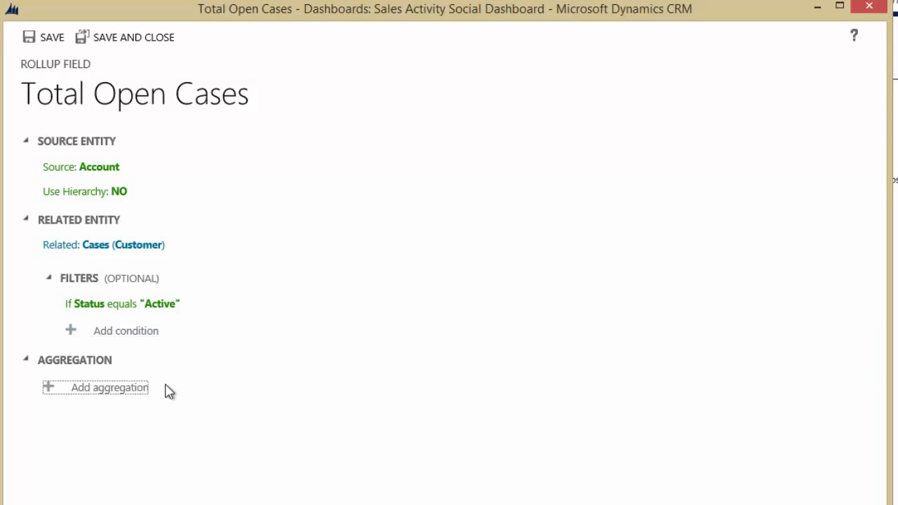
{"action": "left_click", "coordinate": [79, 396]}
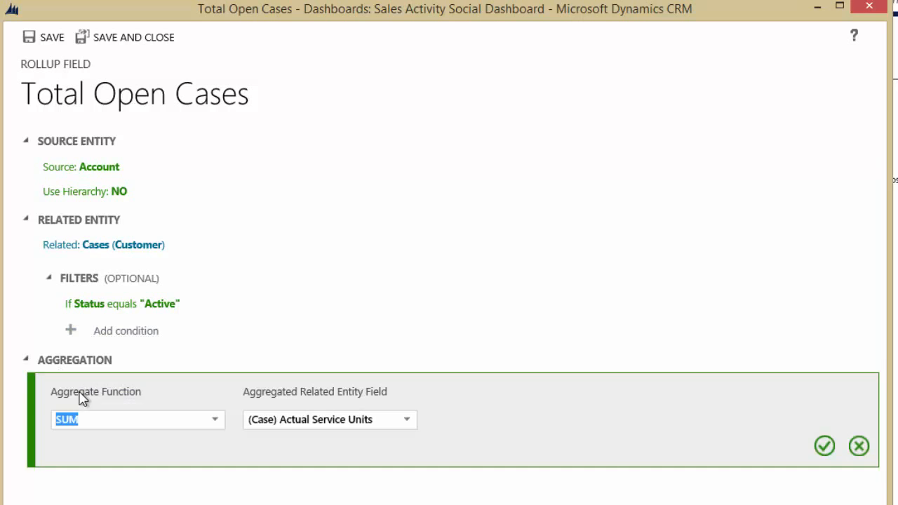
{"action": "left_click", "coordinate": [214, 421]}
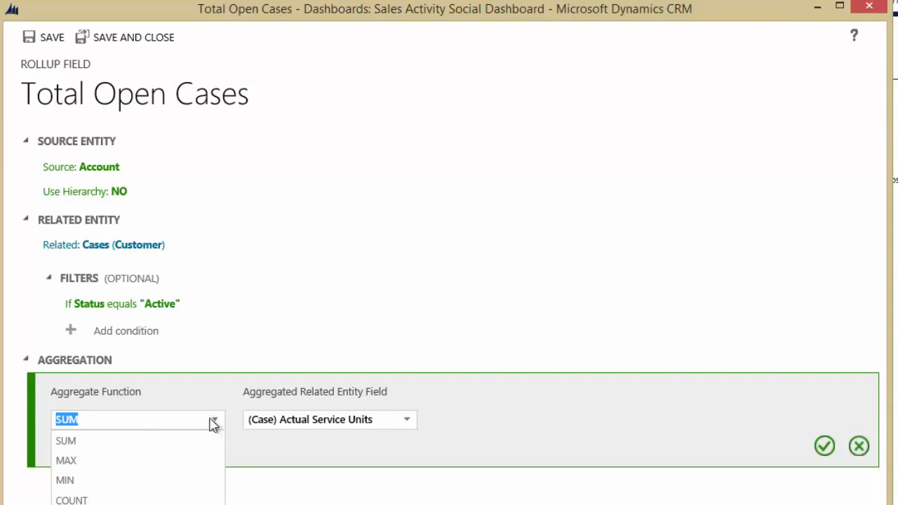
{"action": "left_click", "coordinate": [85, 499]}
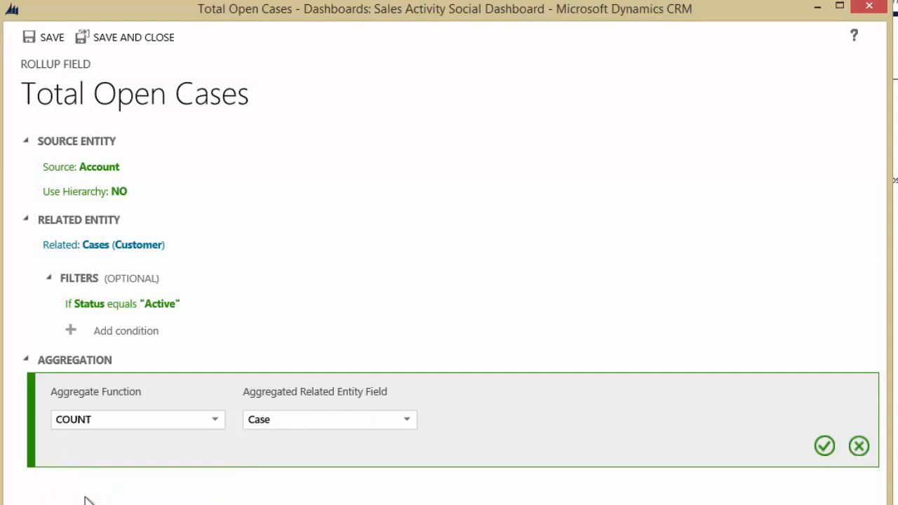
{"action": "left_click", "coordinate": [822, 448]}
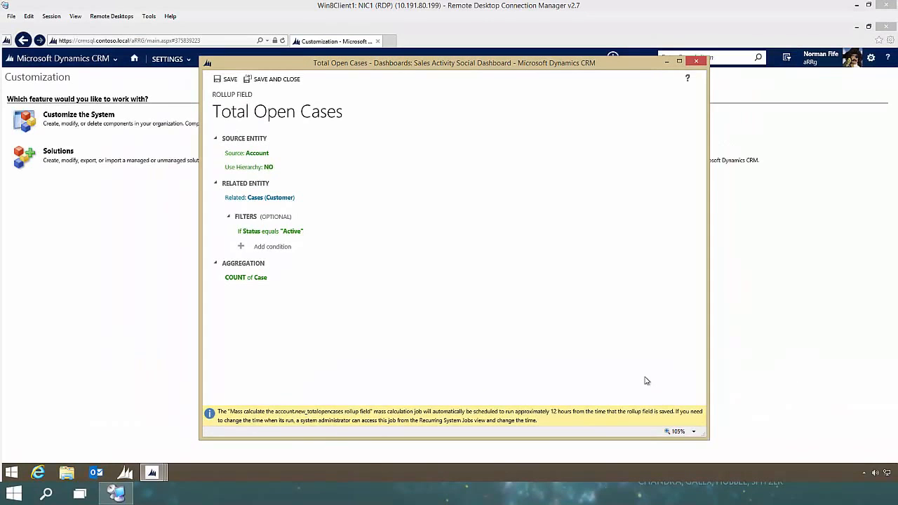
{"action": "left_click", "coordinate": [282, 80]}
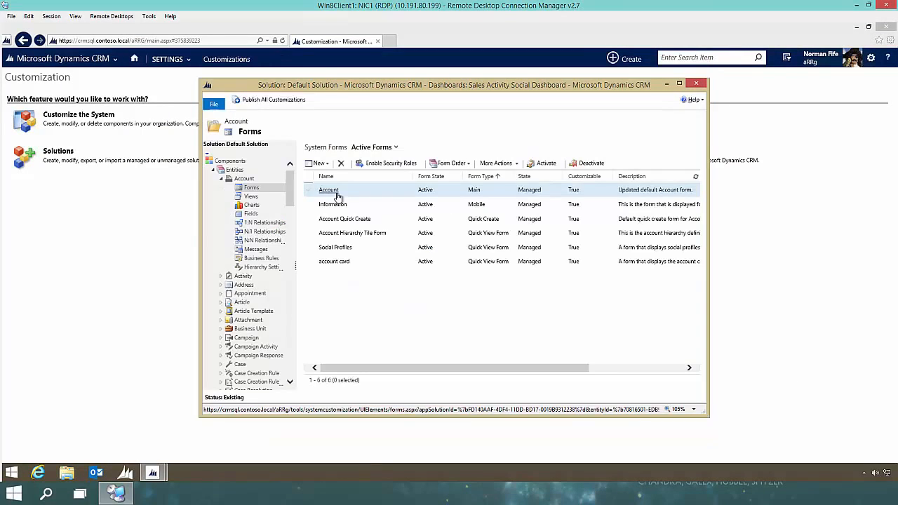
Add the Total Open Cases field below Ticker Symbol on the main Account form and publish the form.
{"action": "left_click", "coordinate": [337, 195]}
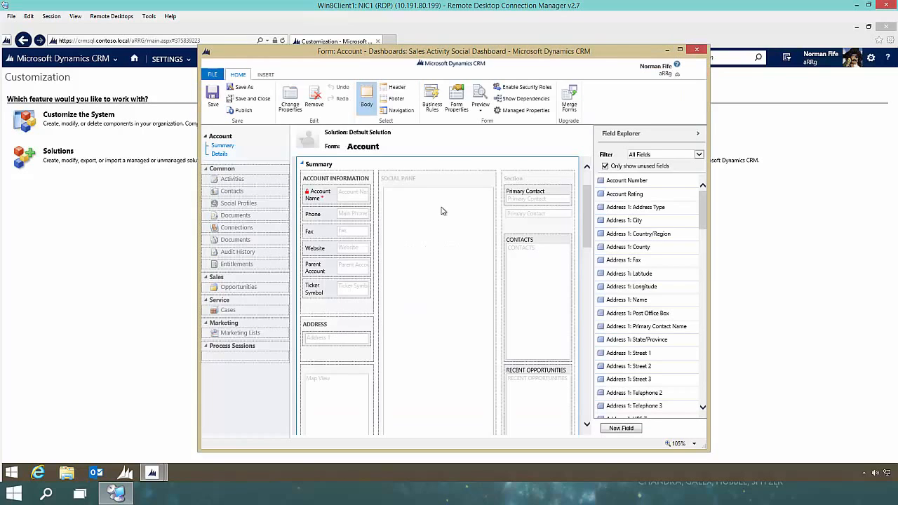
{"action": "scroll", "coordinate": [698, 273], "scroll_direction": "down", "scroll_amount": 4}
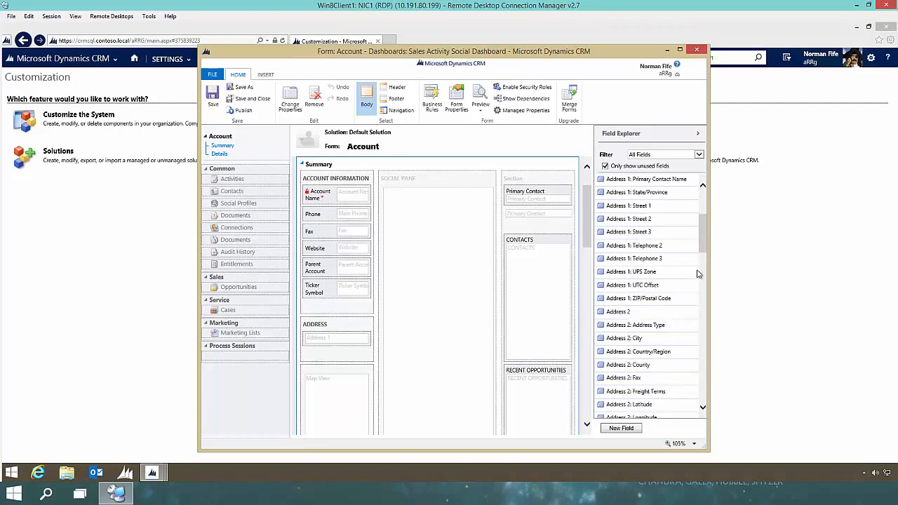
{"action": "scroll", "coordinate": [699, 273], "scroll_direction": "down", "scroll_amount": 20}
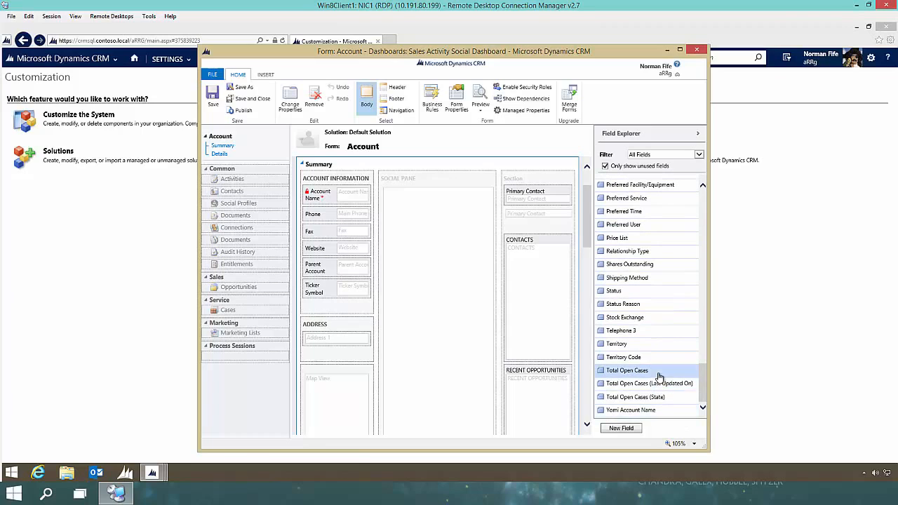
{"action": "left_click_drag", "start_coordinate": [660, 378], "coordinate": [354, 304]}
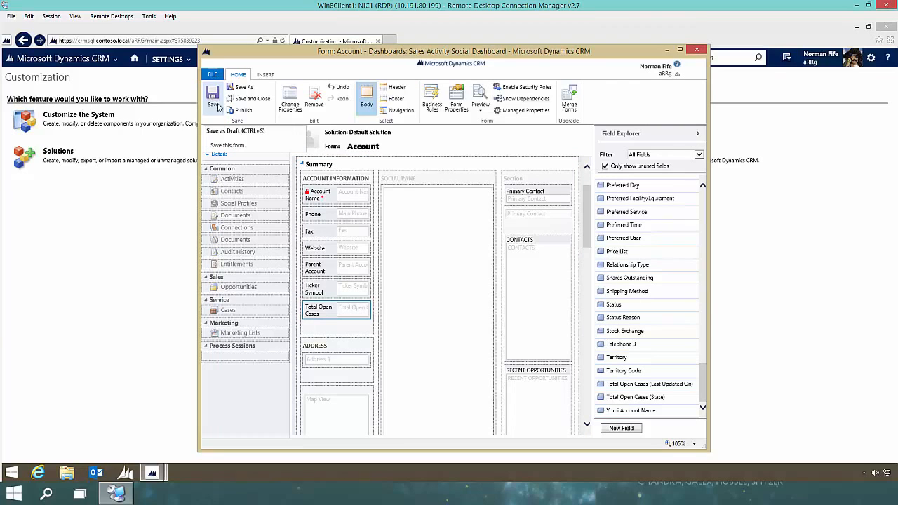
{"action": "left_click", "coordinate": [238, 111]}
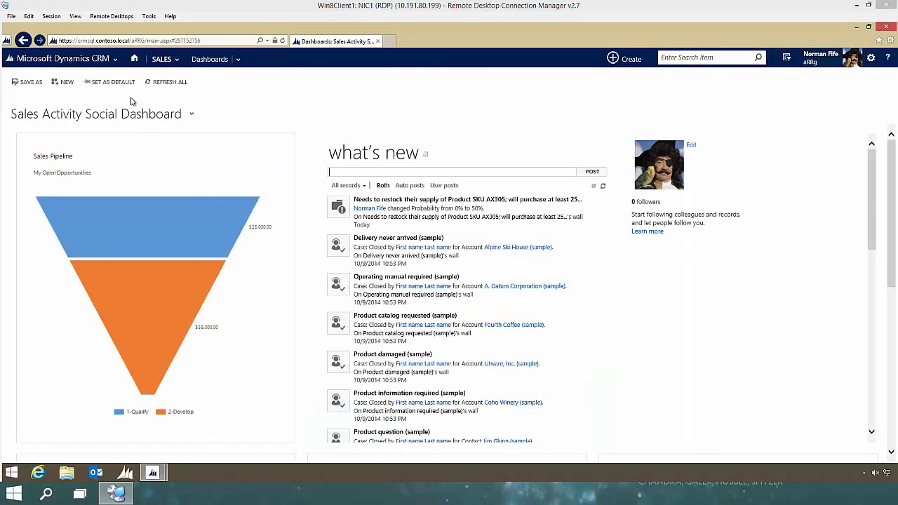
Open the A. Datum Corporation (sample) account, recalculate its Total Open Cases field and check when it was last updated.
{"action": "left_click", "coordinate": [177, 61]}
{"action": "left_click", "coordinate": [328, 110]}
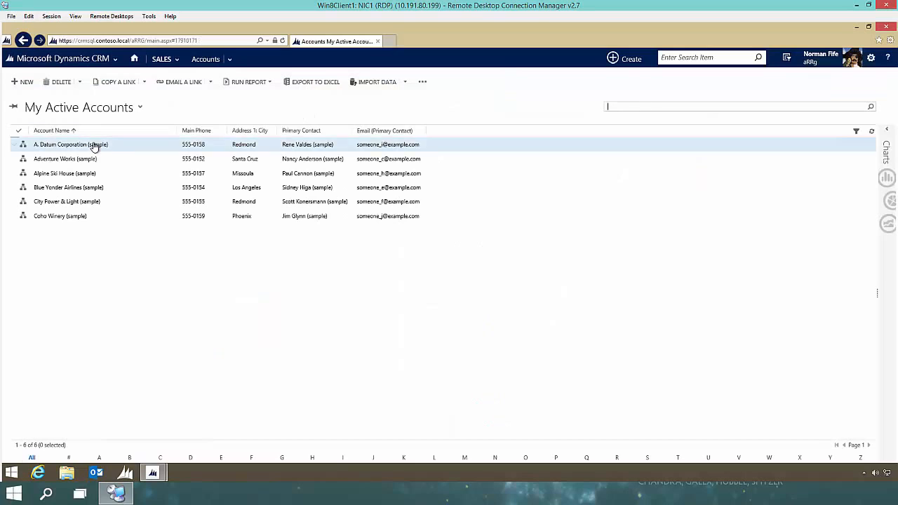
{"action": "left_click", "coordinate": [94, 145]}
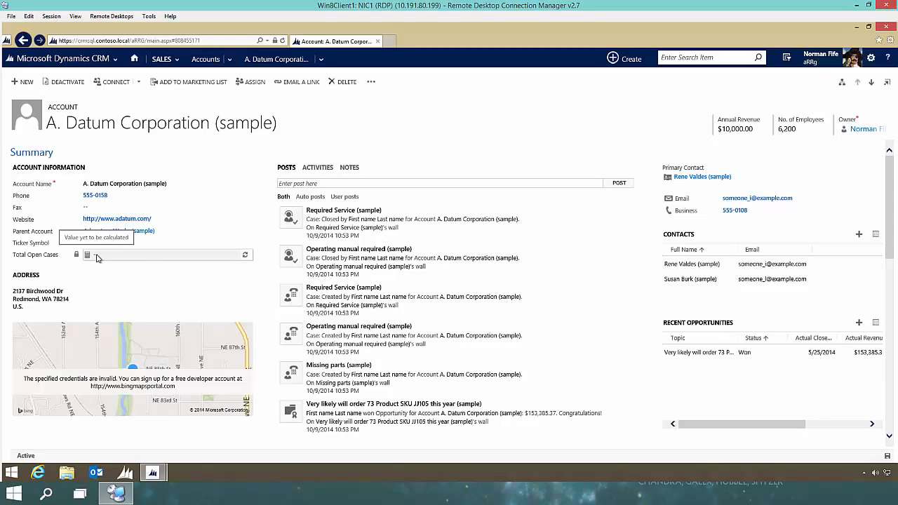
{"action": "left_click", "coordinate": [245, 257]}
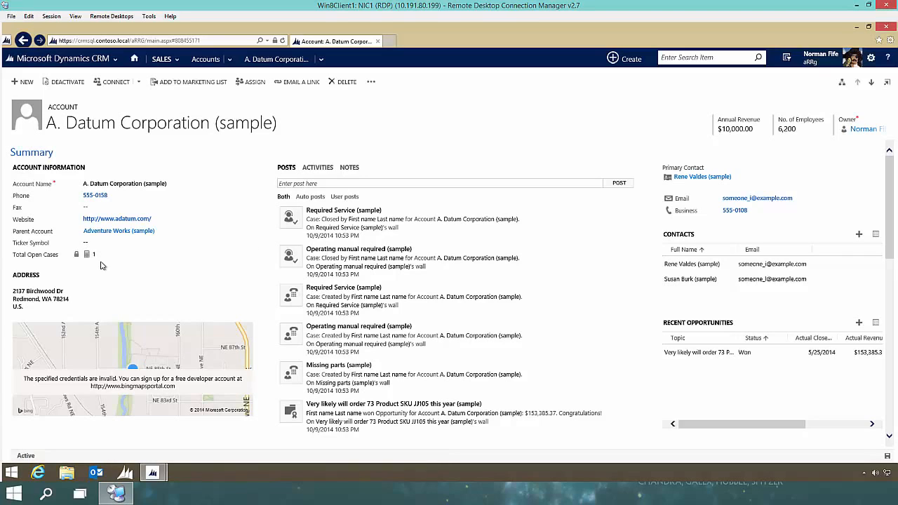
{"action": "mouse_move", "coordinate": [96, 257]}
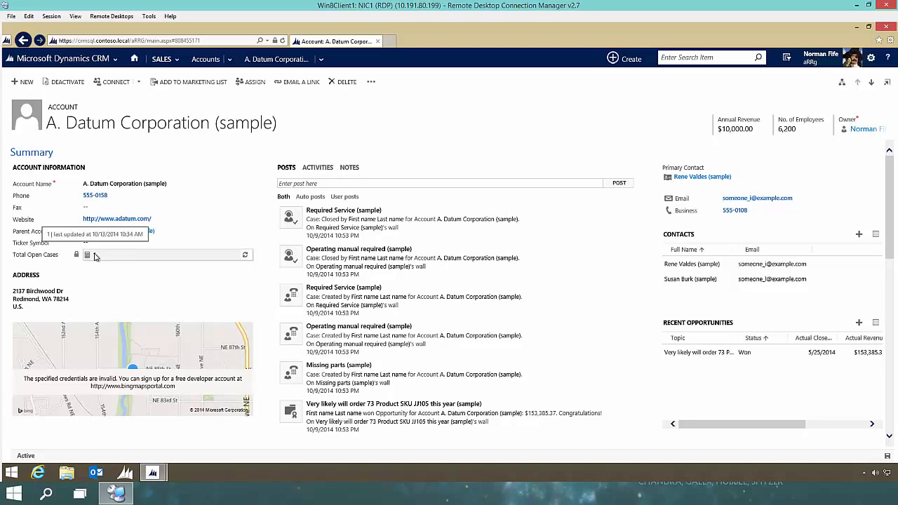